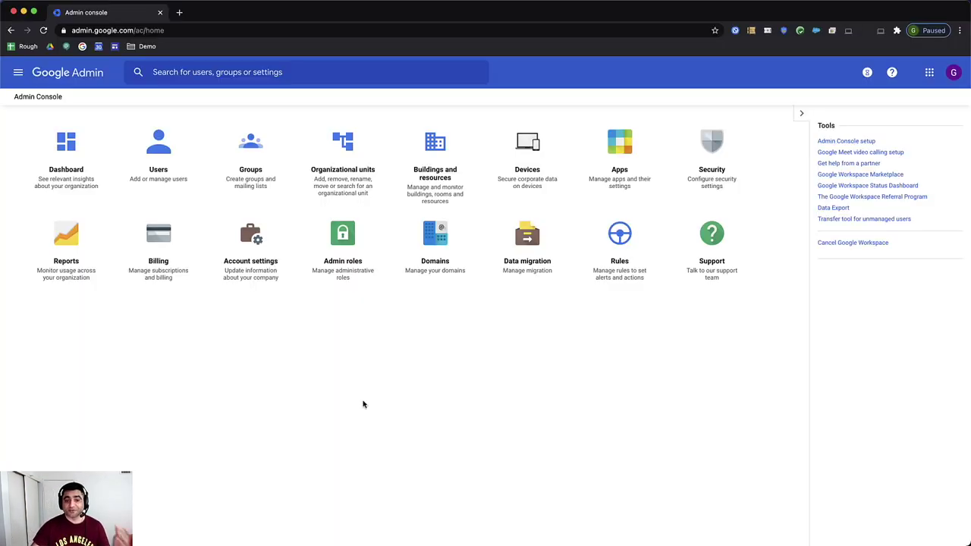
# Go from the Groups list to the Directory > Target audiences page
pyautogui.click(252, 167)
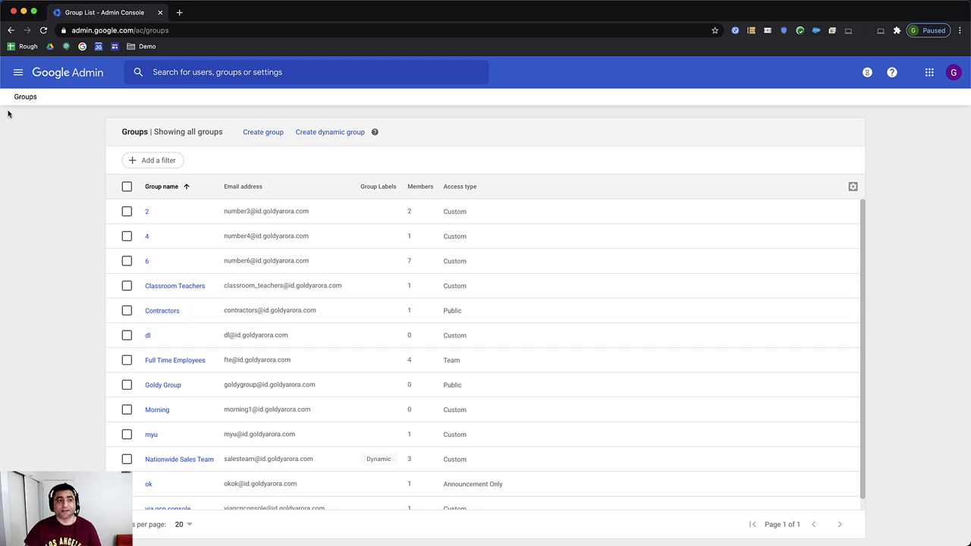
pyautogui.click(19, 72)
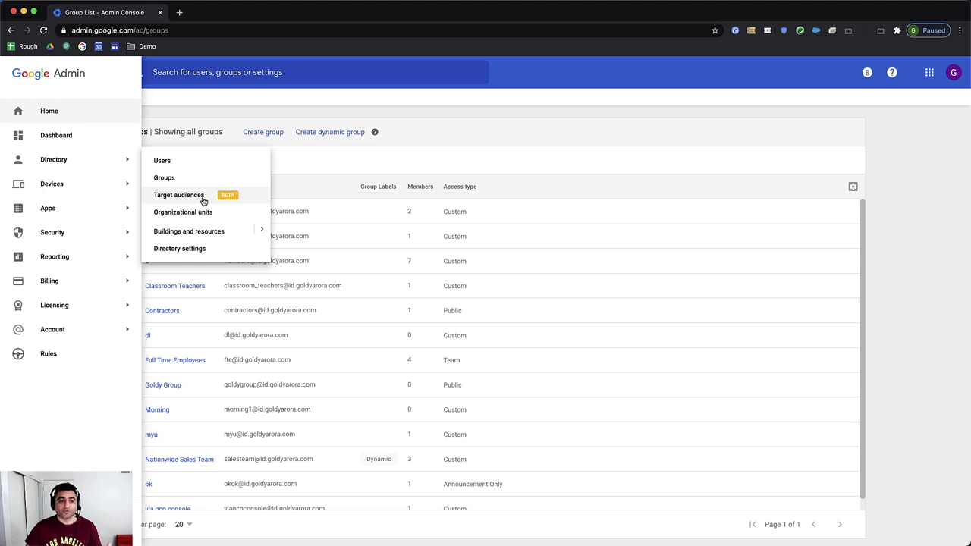
pyautogui.click(196, 199)
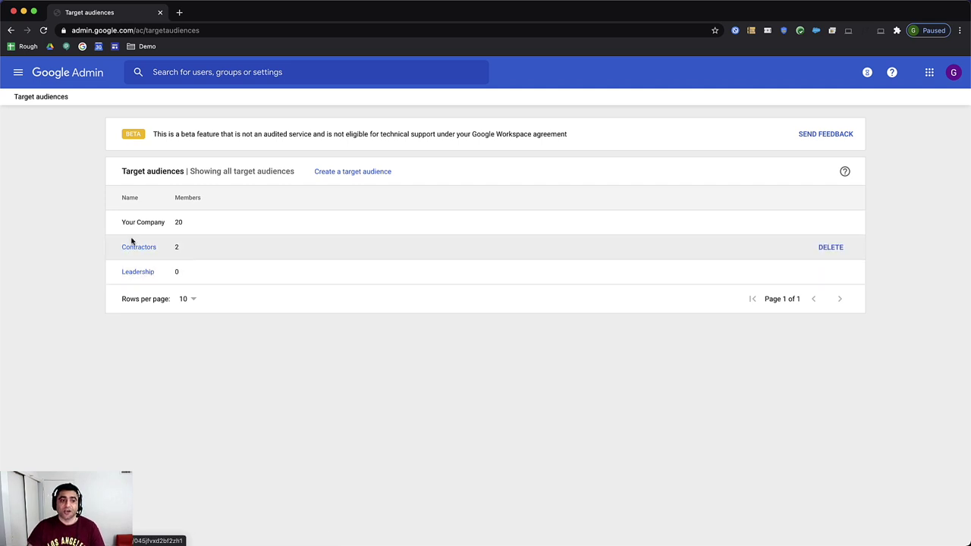
# Select the Your Company audience name, then open the Create a target audience form
pyautogui.moveTo(120, 223); pyautogui.dragTo(169, 226)
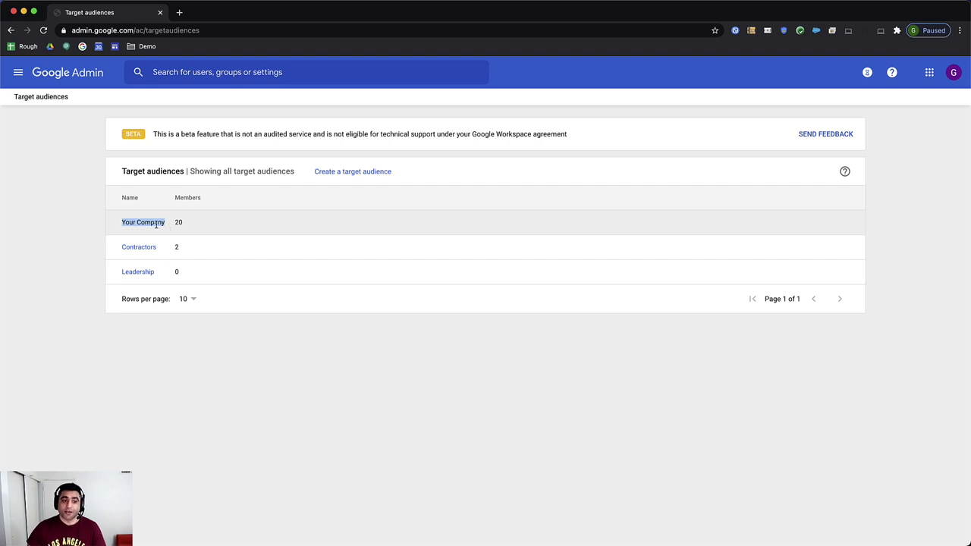
pyautogui.tripleClick(156, 224)
pyautogui.click(95, 231)
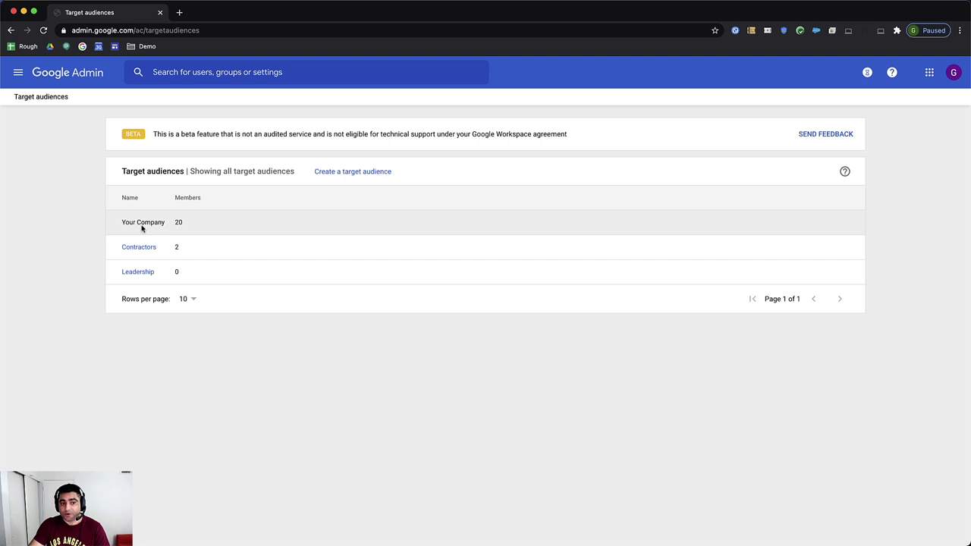
pyautogui.click(343, 175)
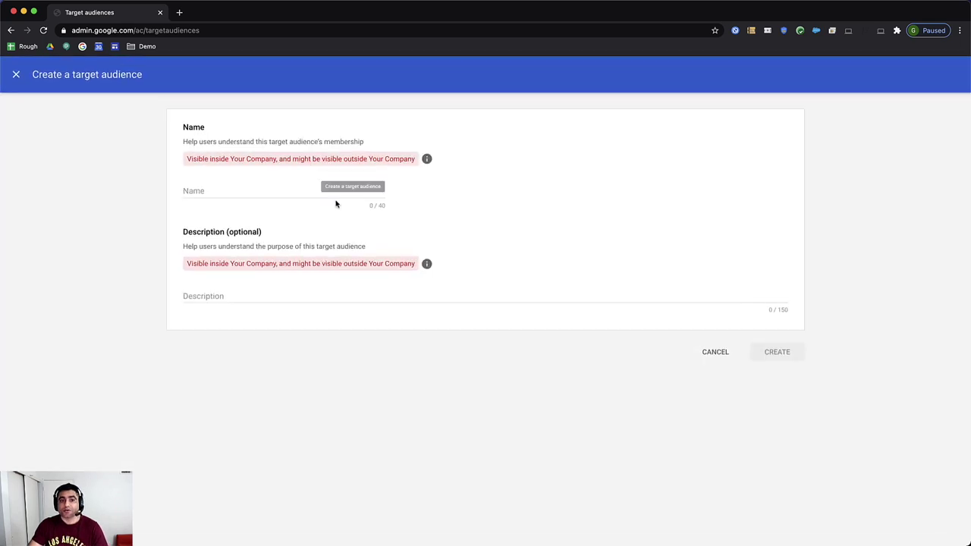
# Create the Full Time Employees audience described 'This group includes all our full time employees.'
pyautogui.click(296, 190)
pyautogui.write('Full time')
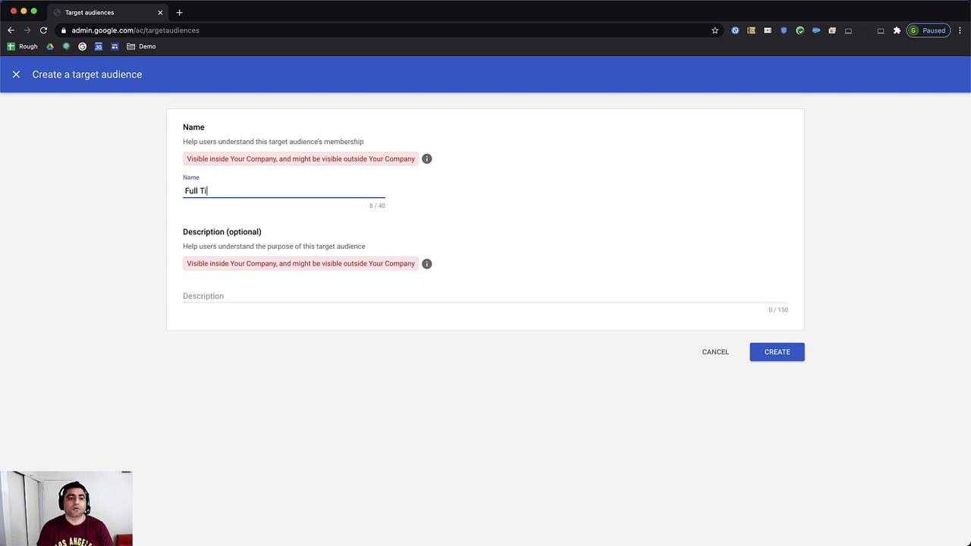
pyautogui.write(' Employees')
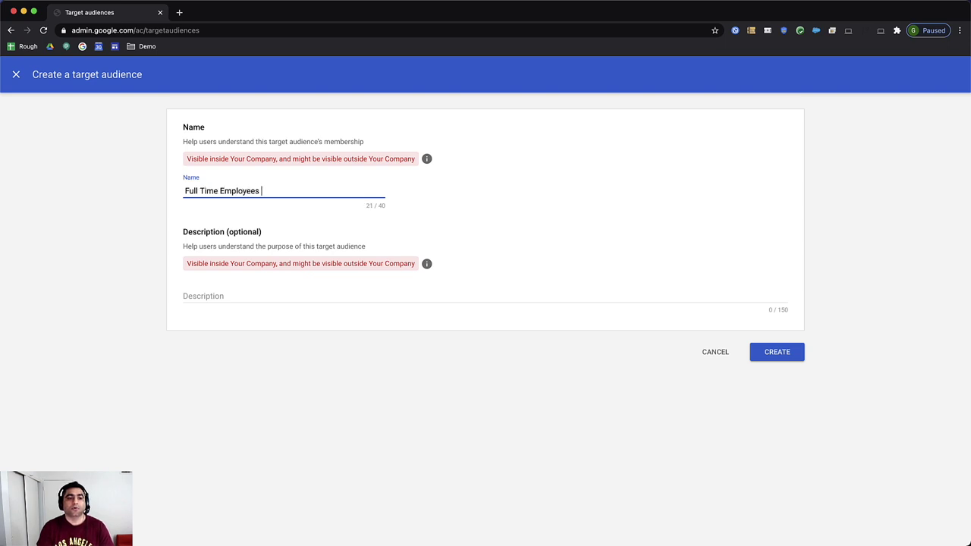
pyautogui.press('Tab')
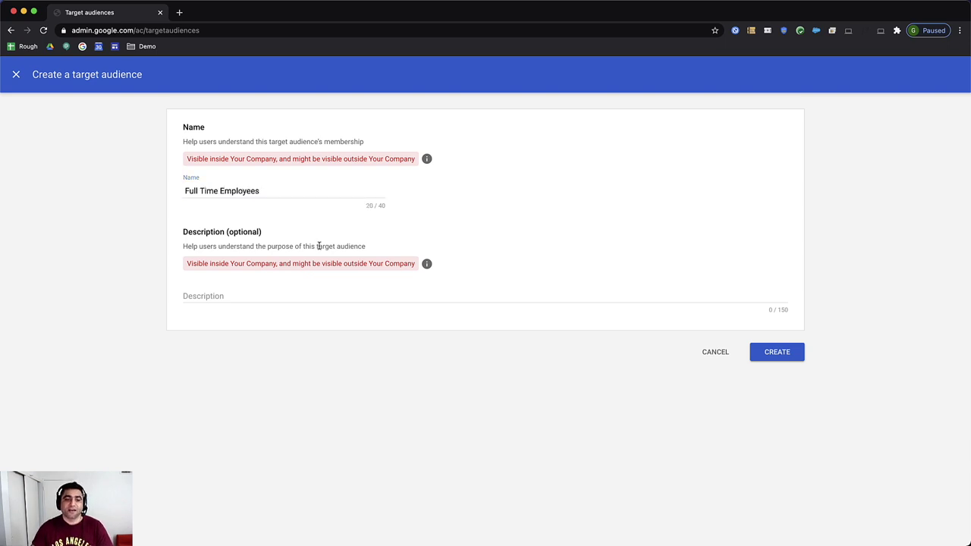
pyautogui.click(295, 298)
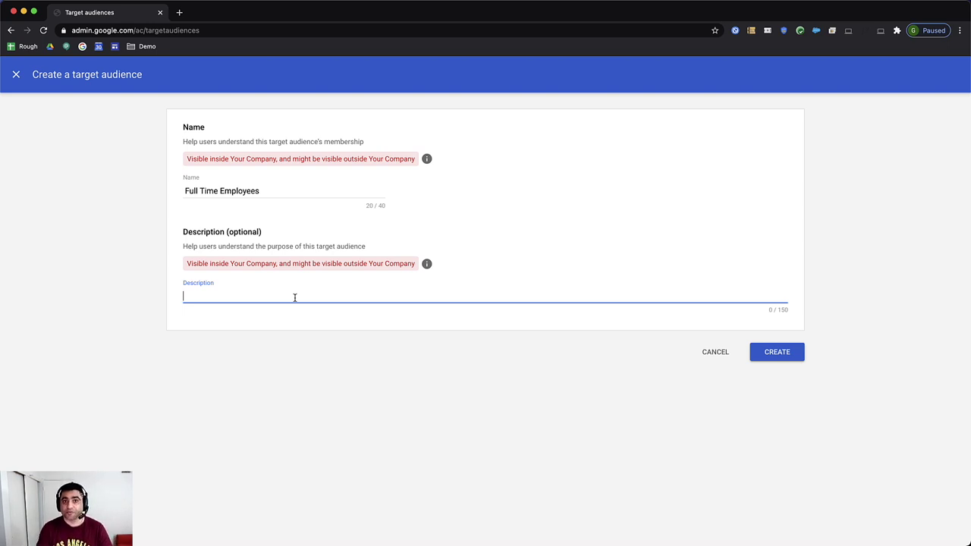
pyautogui.write('Th')
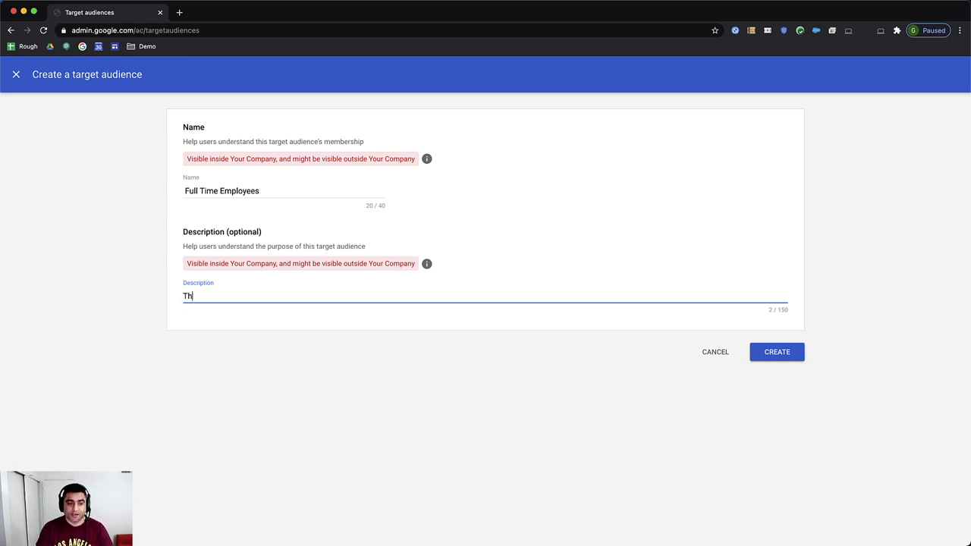
pyautogui.write('is goup')
pyautogui.press('BackSpace')
pyautogui.press('BackSpace')
pyautogui.press('BackSpace')
pyautogui.write('r')
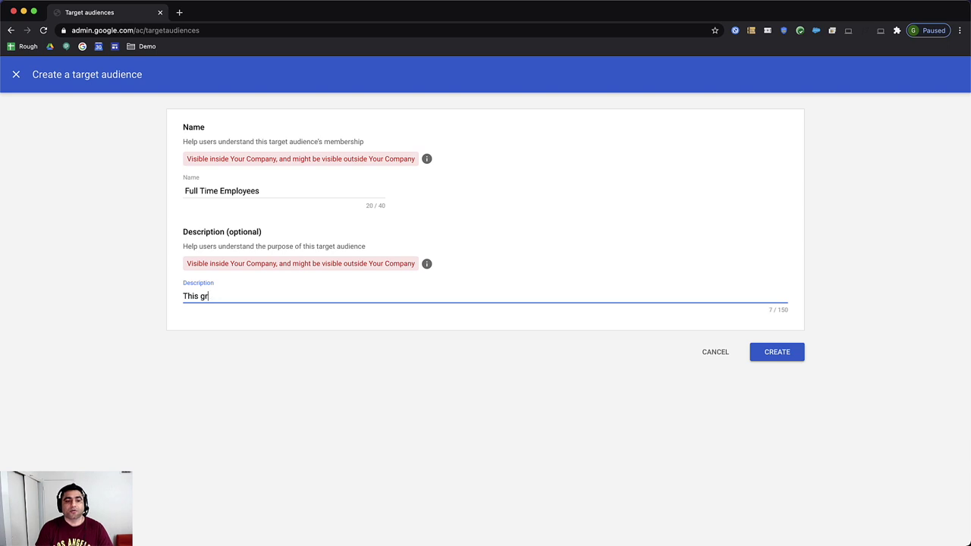
pyautogui.write('oup inc')
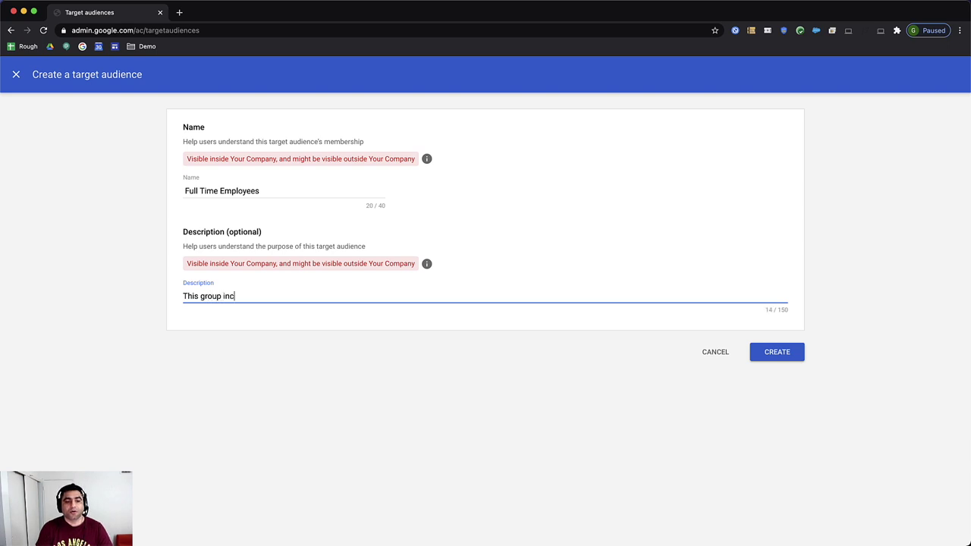
pyautogui.write('ludes all our ')
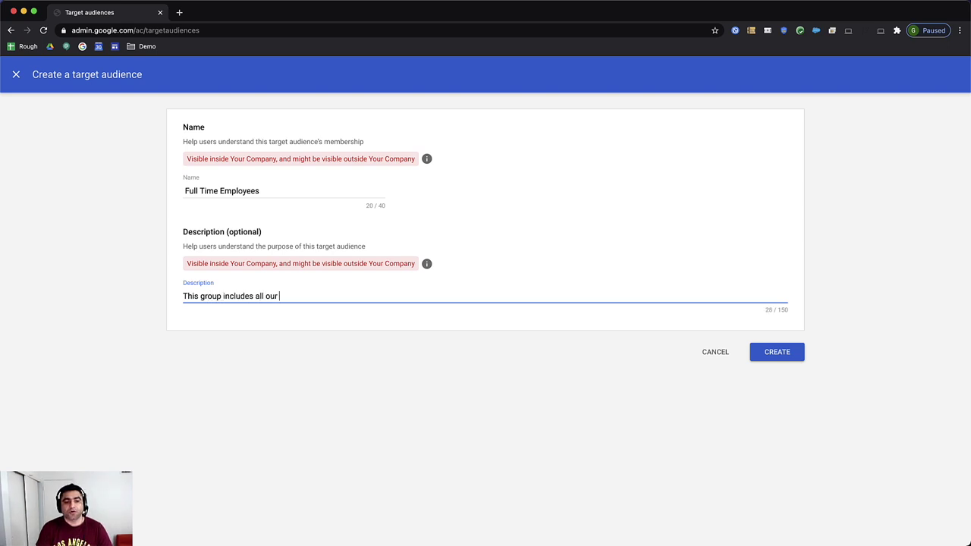
pyautogui.write('full time employee')
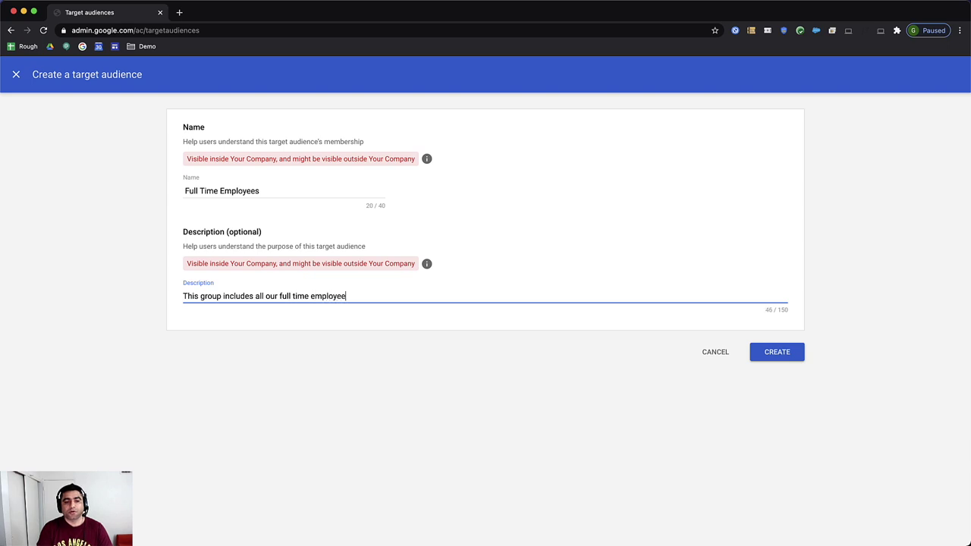
pyautogui.write('s.')
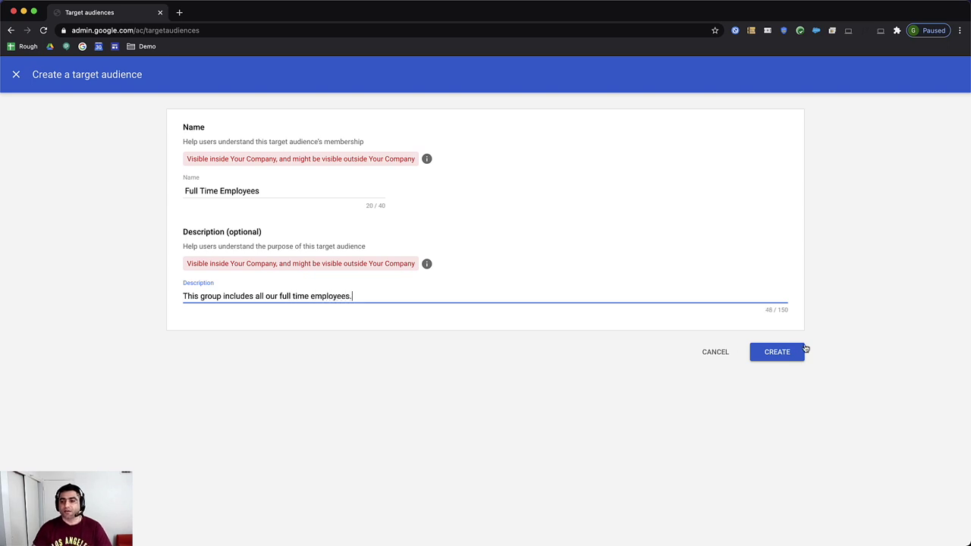
pyautogui.click(796, 352)
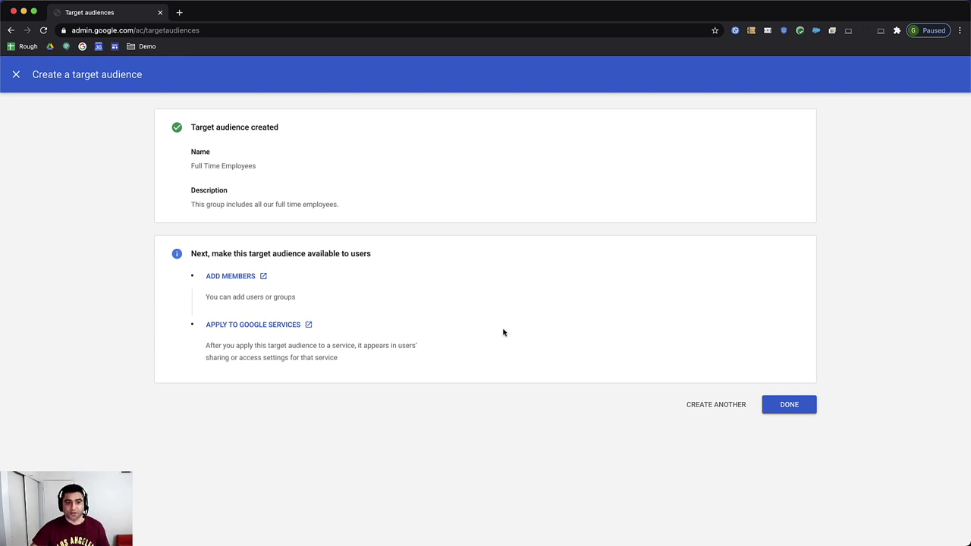
# Add the Full Time Employees group (searched 'ft') as the audience's member, then close the members tab
pyautogui.click(222, 279)
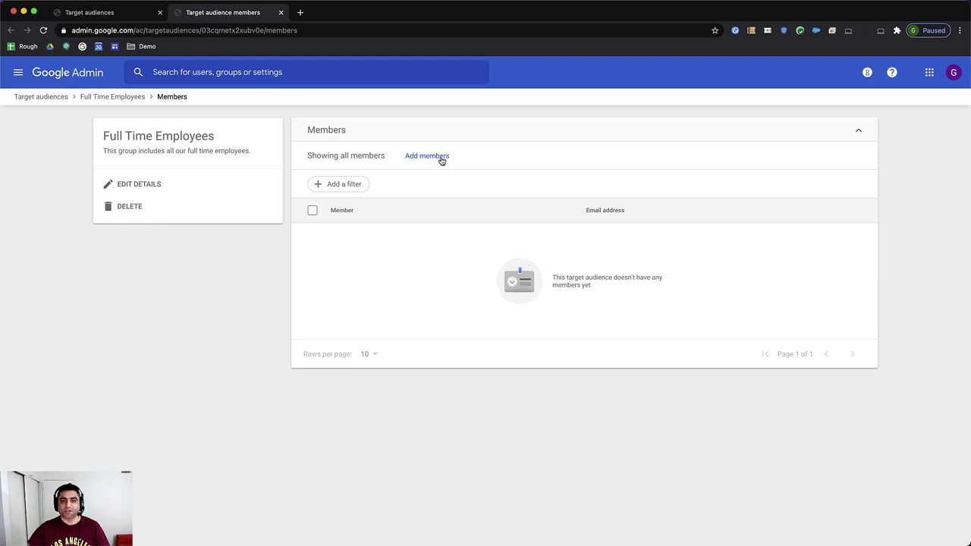
pyautogui.click(442, 156)
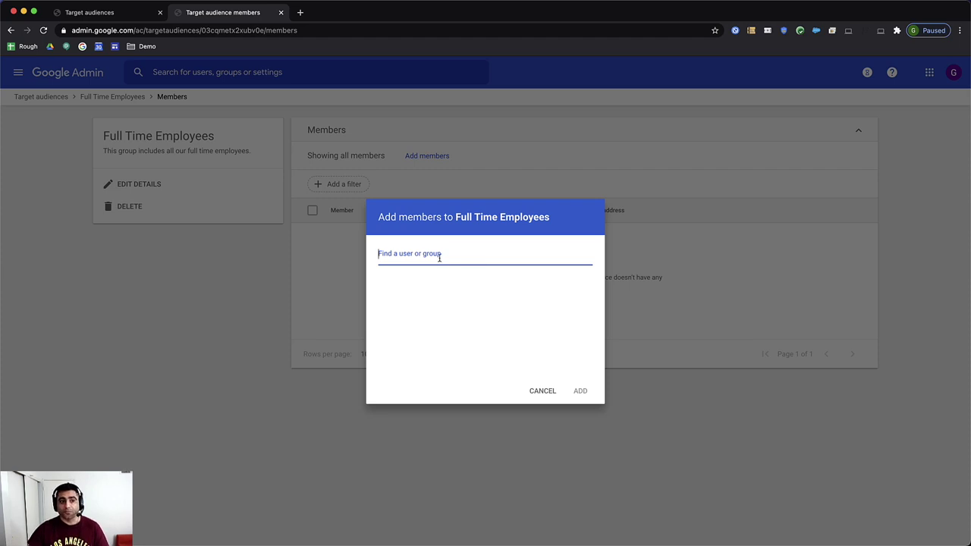
pyautogui.write('fte')
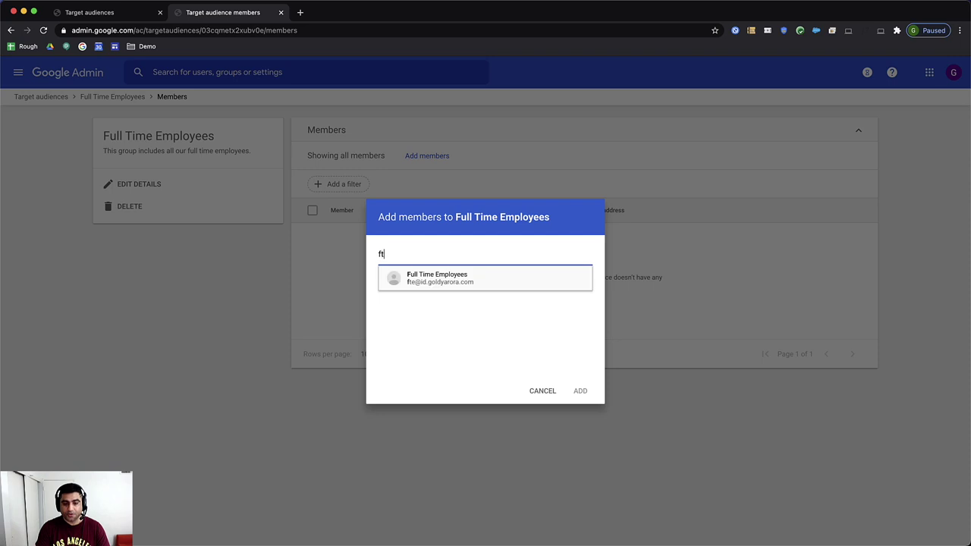
pyautogui.click(435, 278)
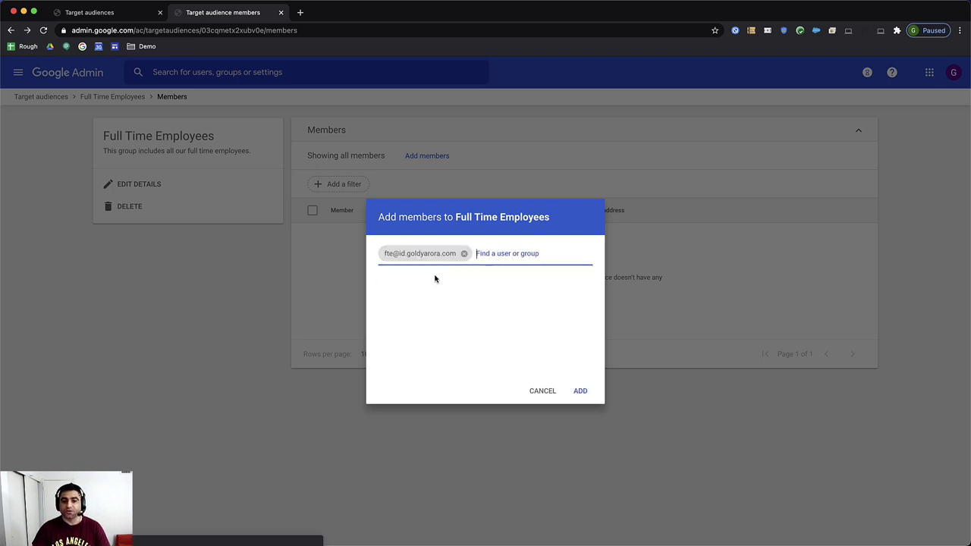
pyautogui.click(581, 392)
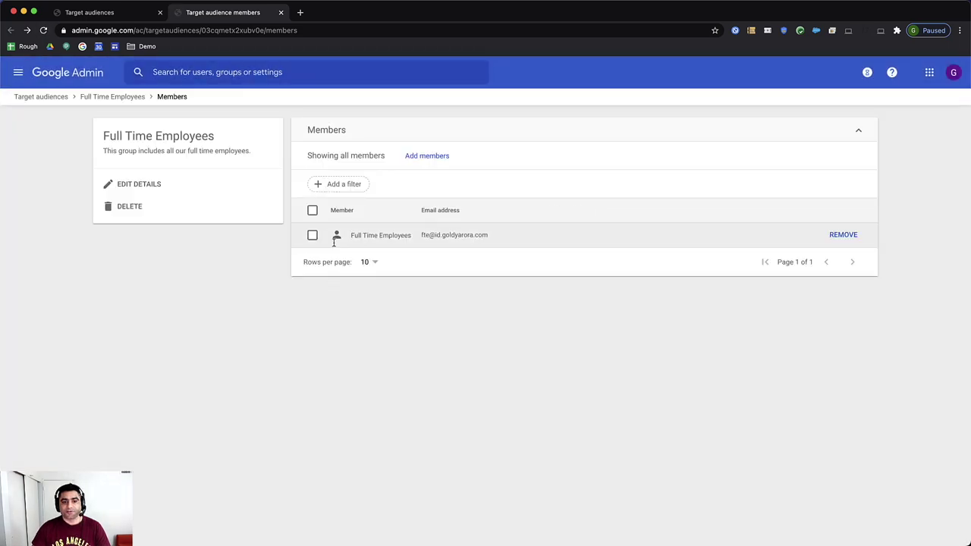
pyautogui.moveTo(360, 238); pyautogui.dragTo(418, 367)
pyautogui.click(418, 366)
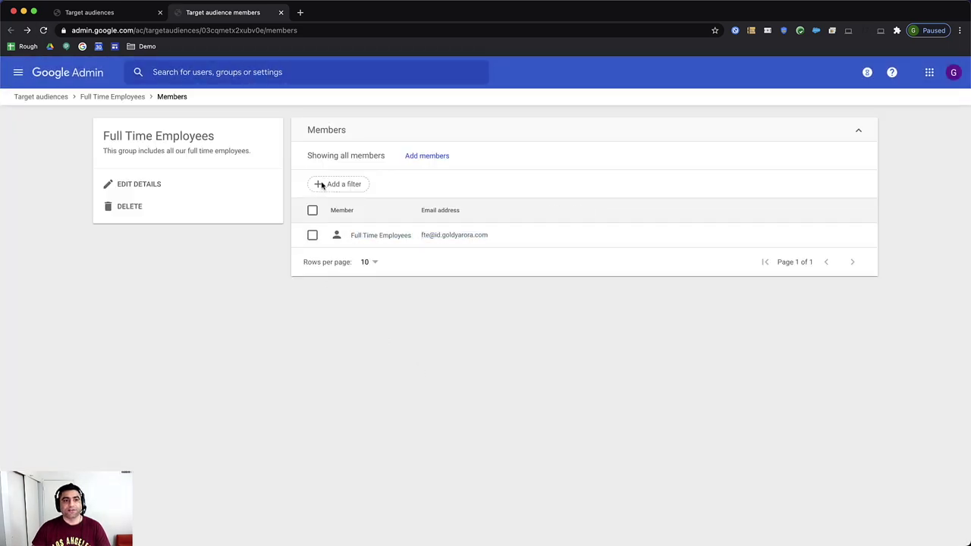
pyautogui.click(281, 12)
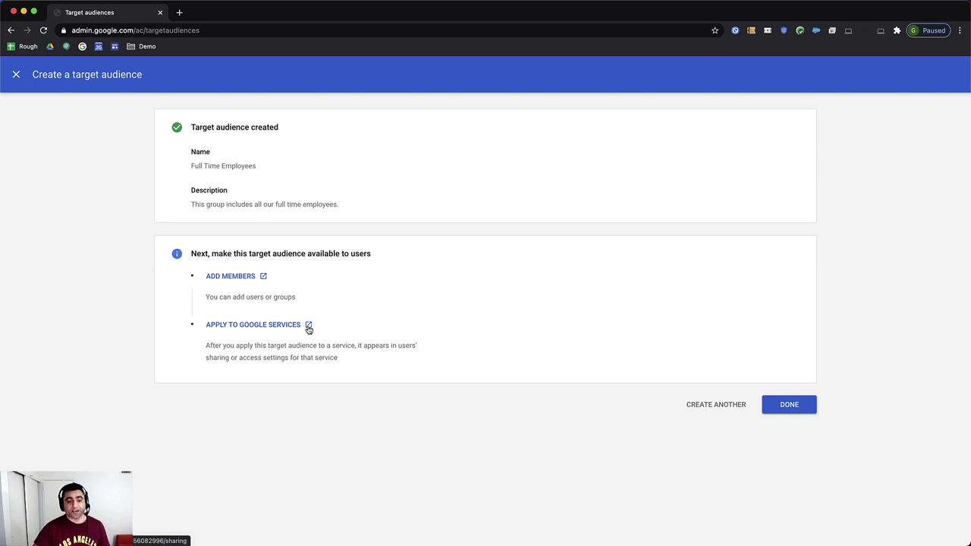
# Go to Apps > Google Workspace > Drive and Docs and open its Sharing settings
pyautogui.click(781, 410)
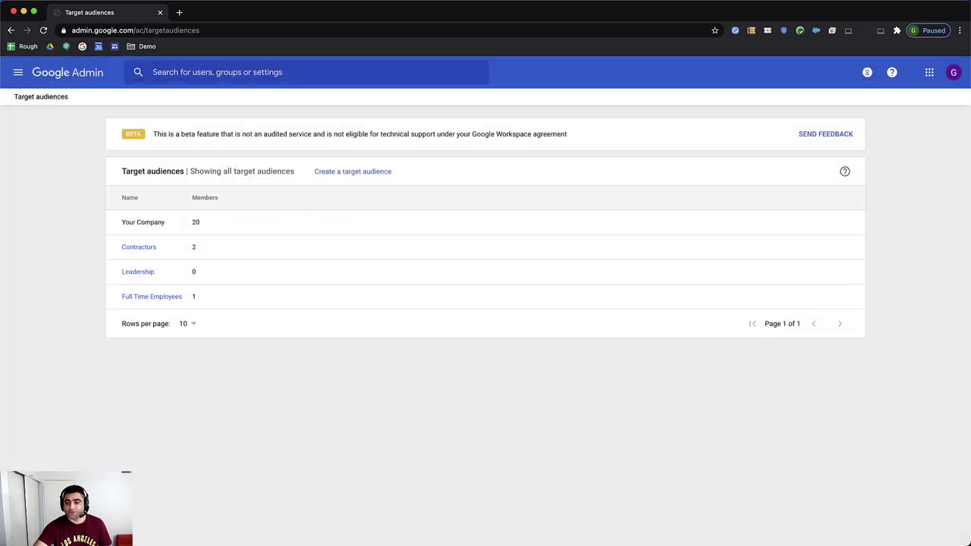
pyautogui.click(18, 73)
pyautogui.moveTo(65, 200)
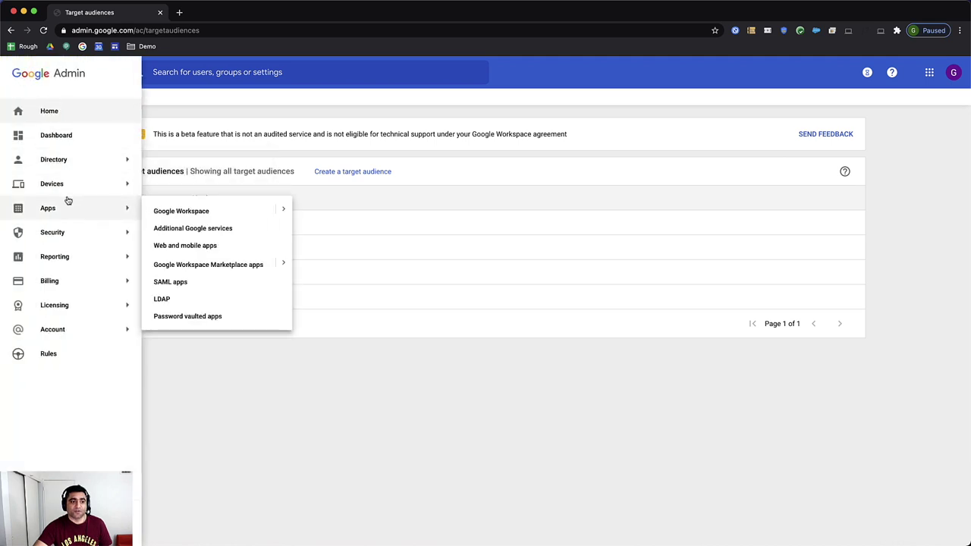
pyautogui.click(283, 212)
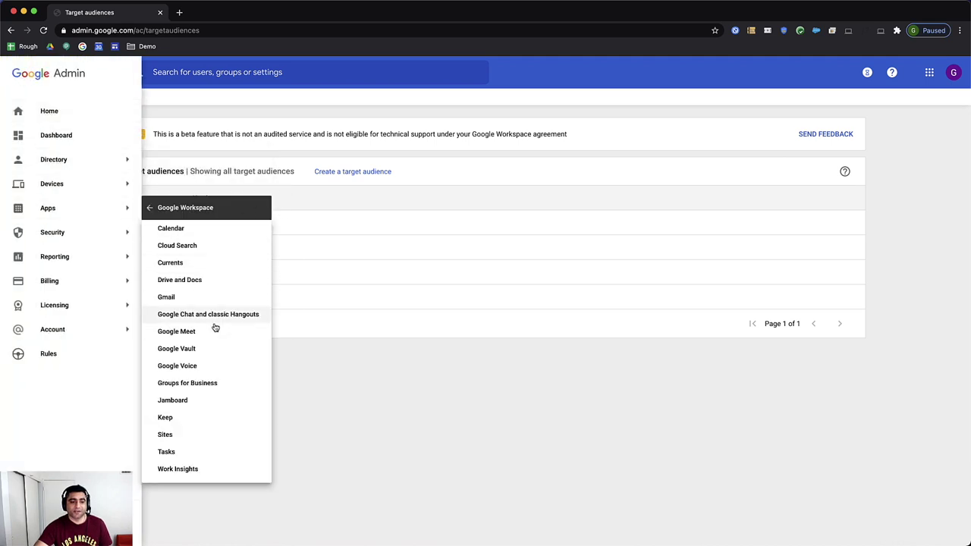
pyautogui.click(195, 285)
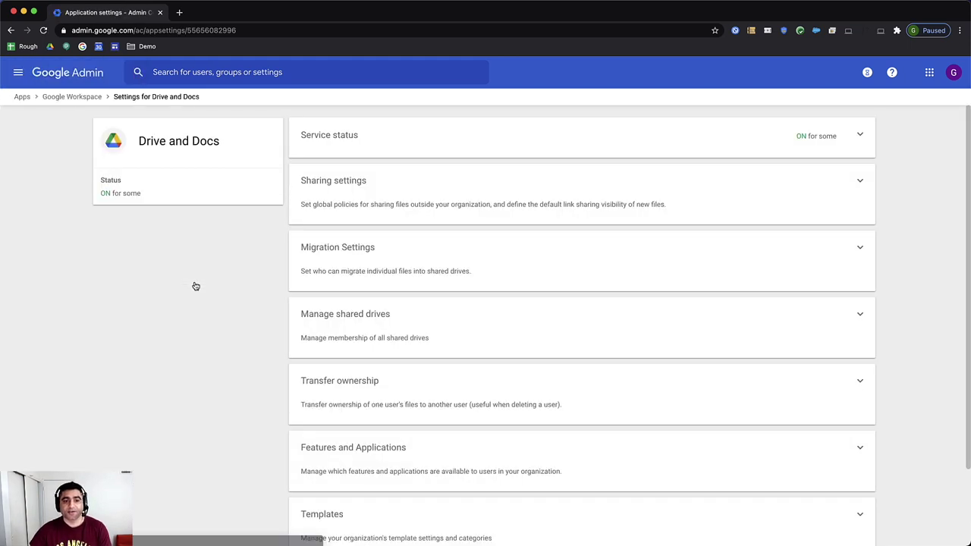
pyautogui.click(417, 201)
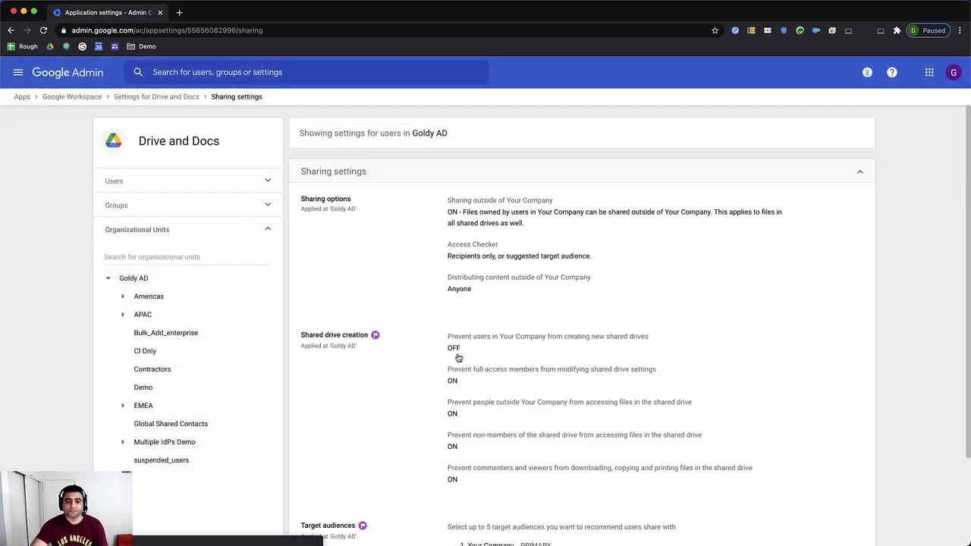
# Scroll to the Target audiences row and open it for editing
pyautogui.scroll(-3, 457, 355)
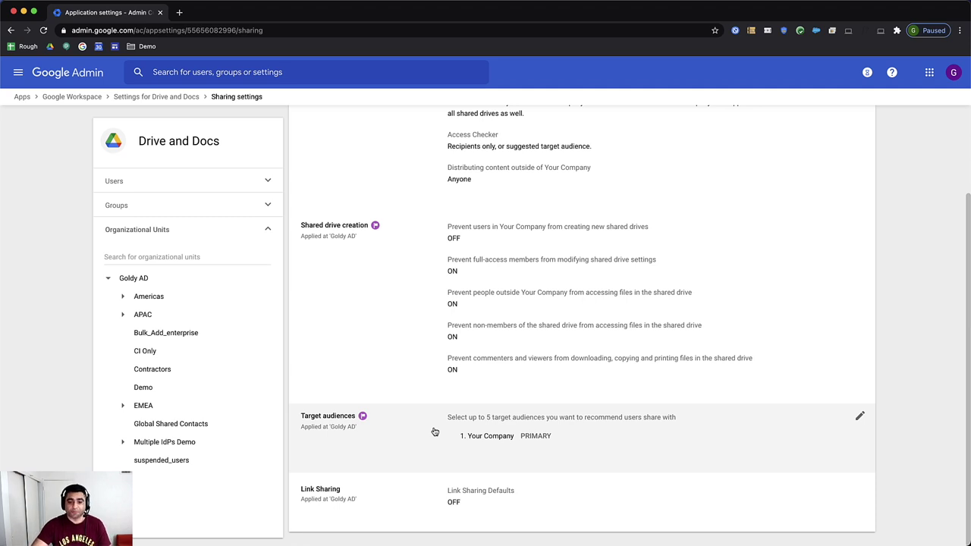
pyautogui.click(434, 432)
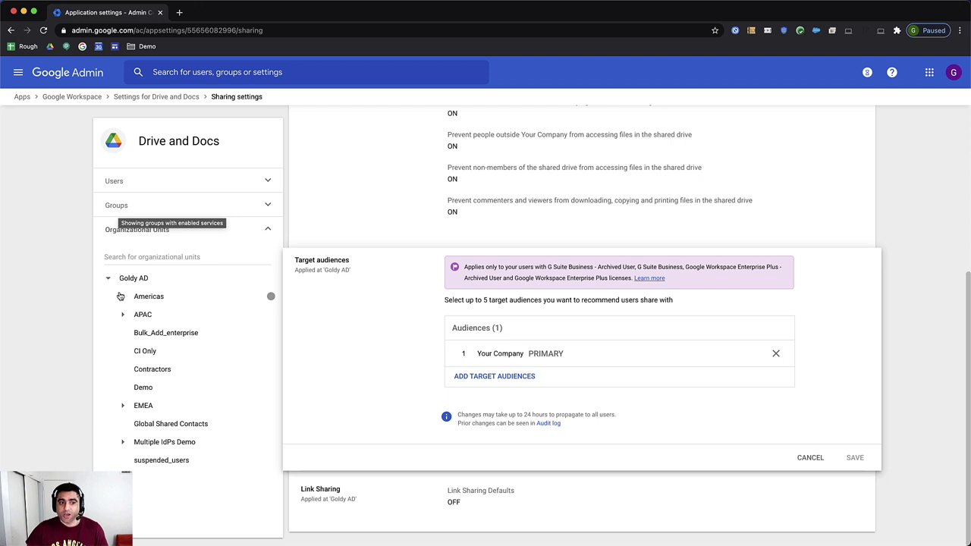
# Add Full Time Employees and Contractors to Goldy AD's Drive target audiences
pyautogui.click(143, 279)
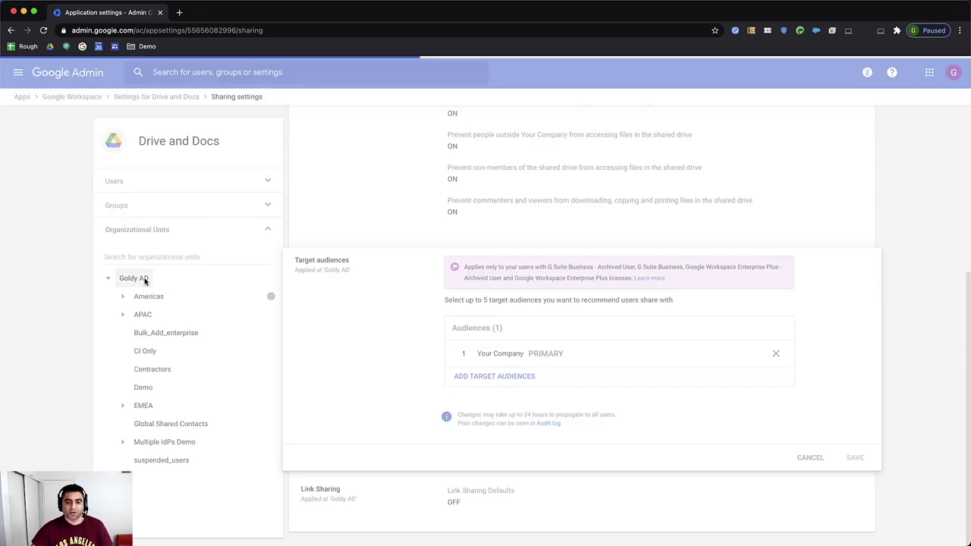
pyautogui.click(482, 377)
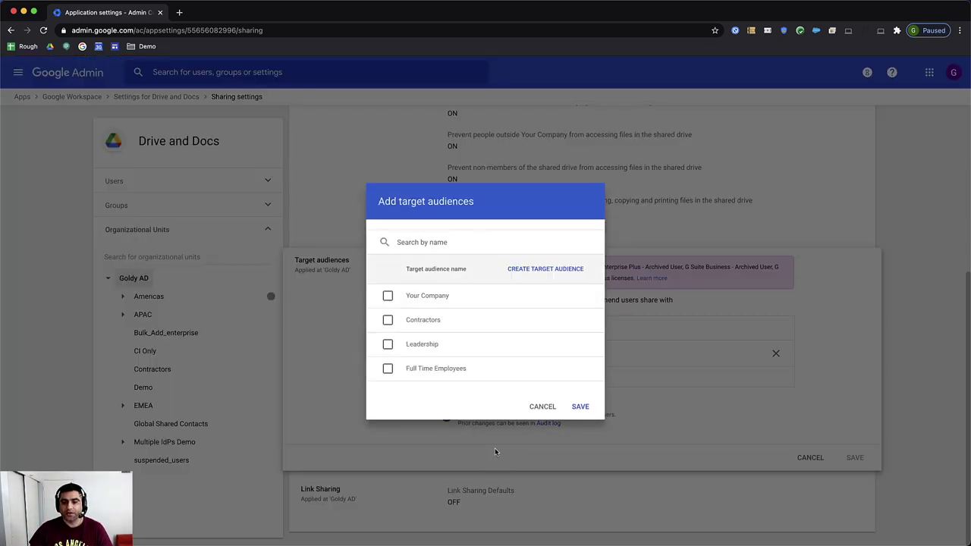
pyautogui.click(388, 369)
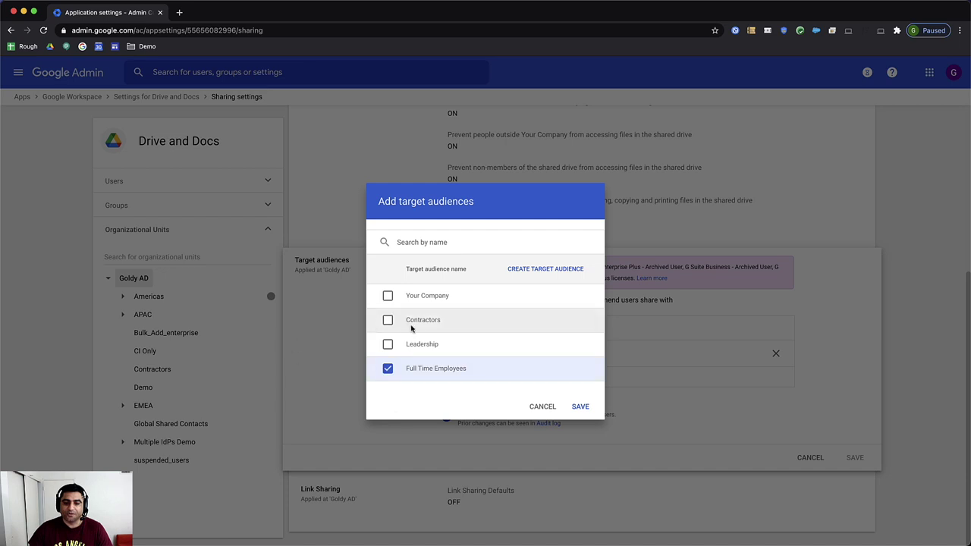
pyautogui.click(387, 320)
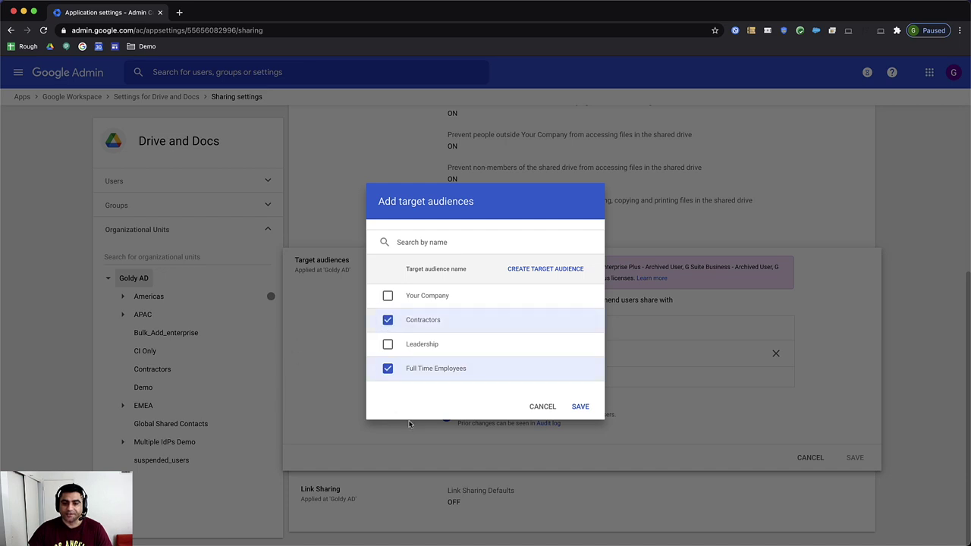
pyautogui.click(582, 407)
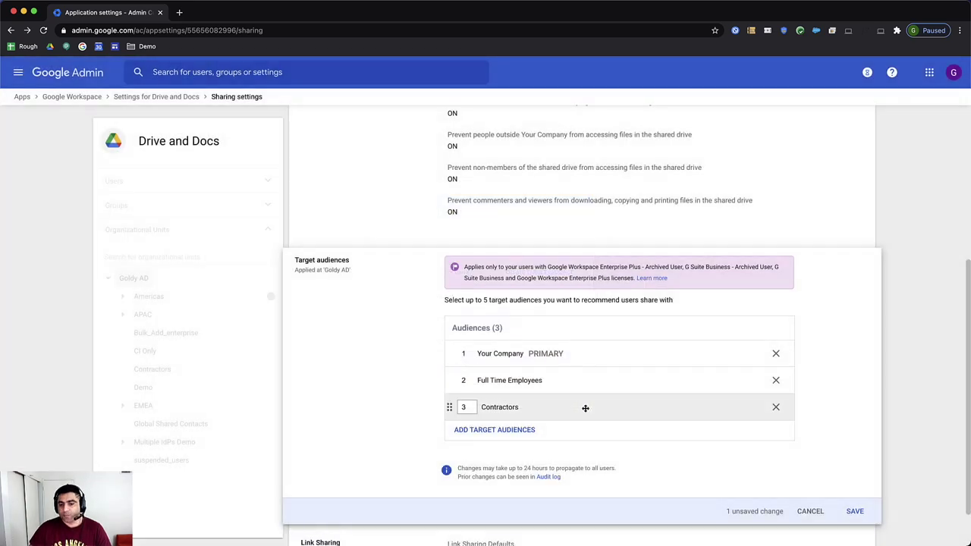
# Drag Full Time Employees to the top as primary audience and save the list
pyautogui.tripleClick(481, 302)
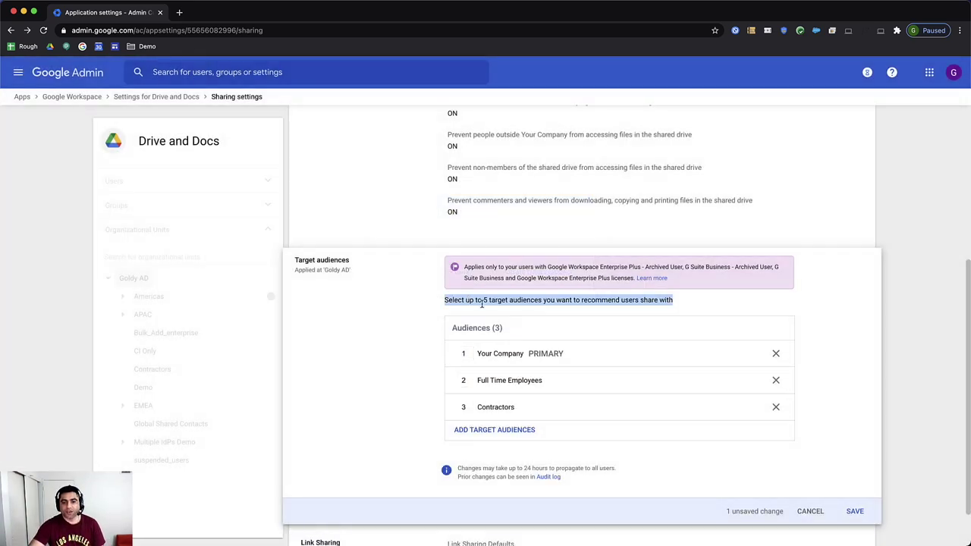
pyautogui.click(538, 323)
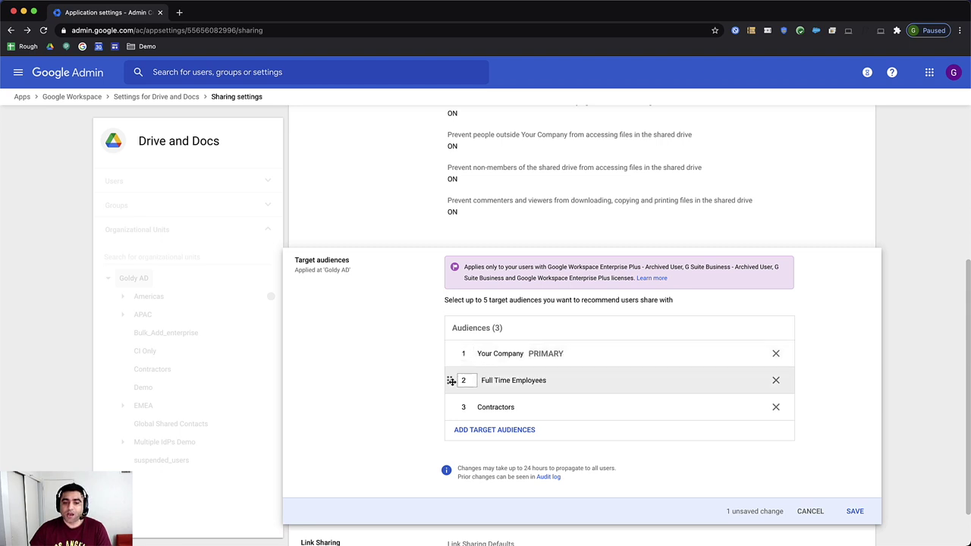
pyautogui.moveTo(450, 380); pyautogui.dragTo(451, 352)
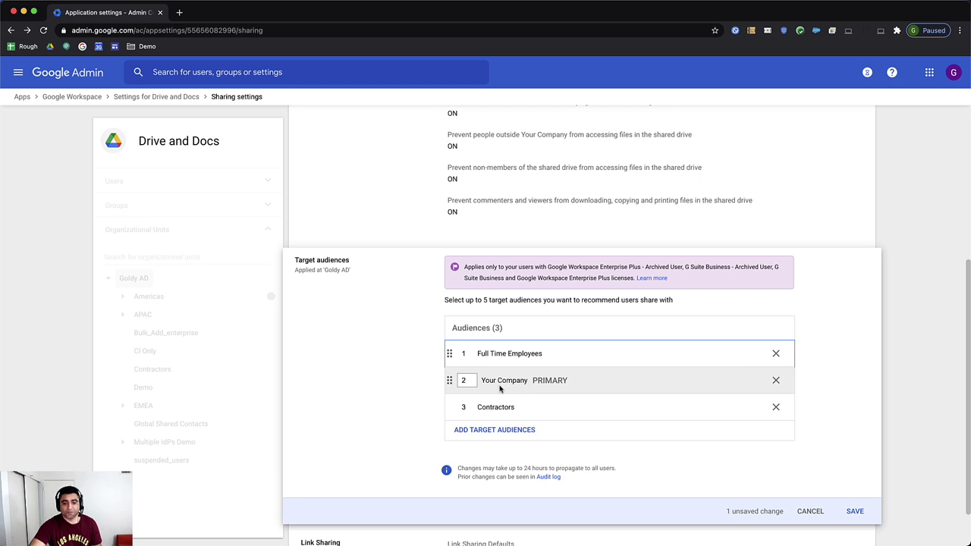
pyautogui.click(856, 512)
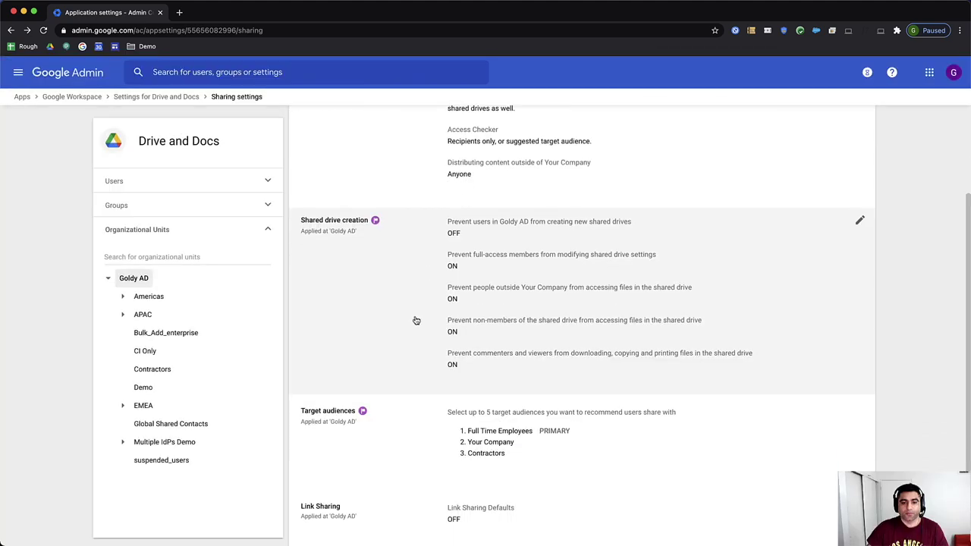
pyautogui.scroll(-1, 410, 323)
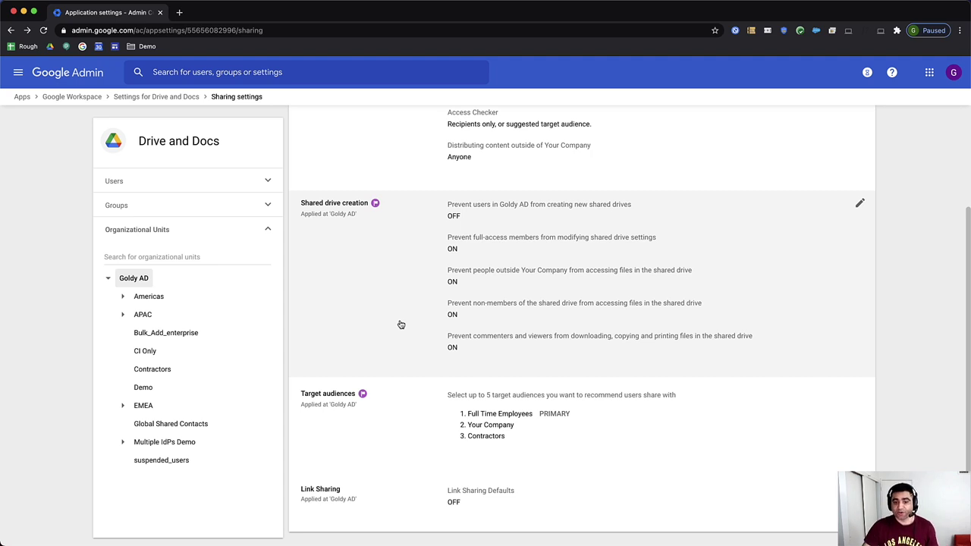
pyautogui.click(123, 408)
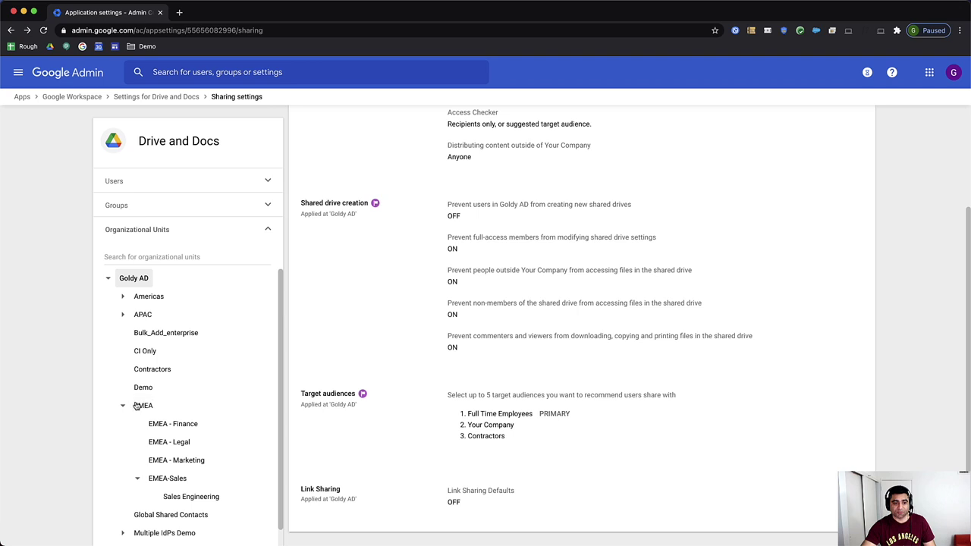
# Override Sales Engineering's target audiences by adding Leadership and saving
pyautogui.click(187, 501)
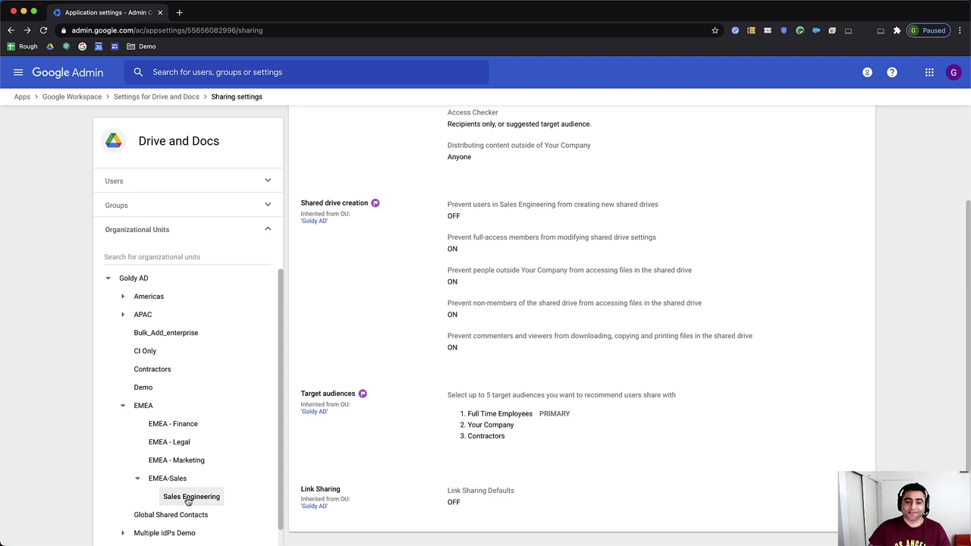
pyautogui.scroll(3, 395, 370)
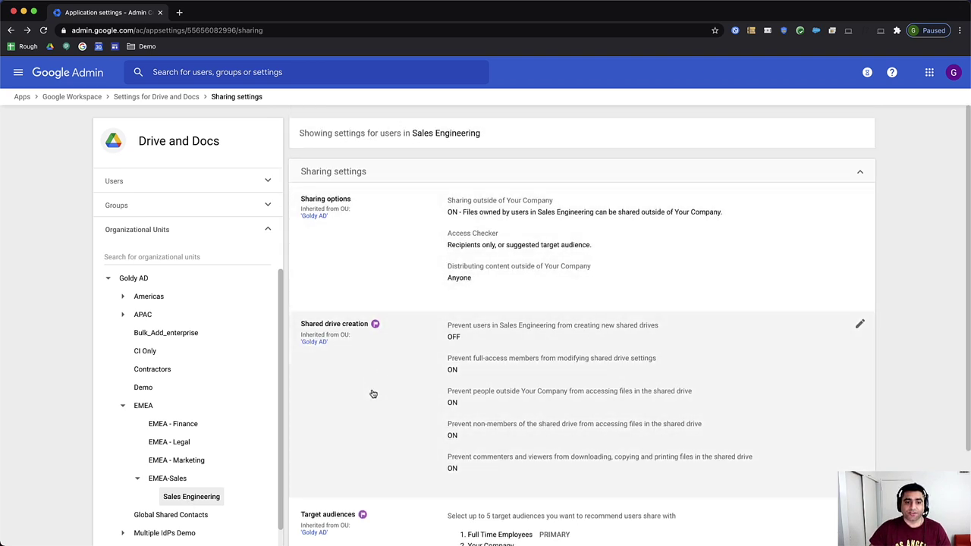
pyautogui.scroll(-3, 376, 399)
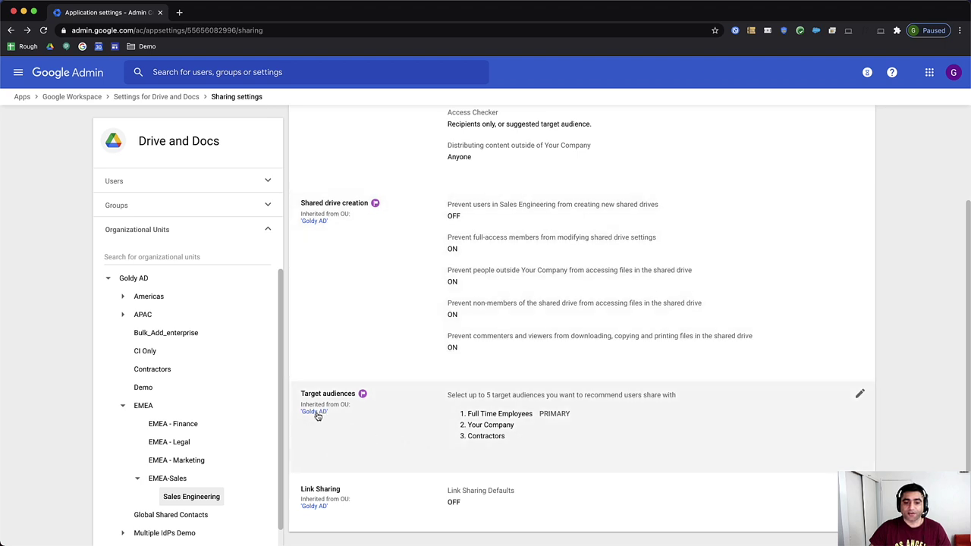
pyautogui.click(552, 435)
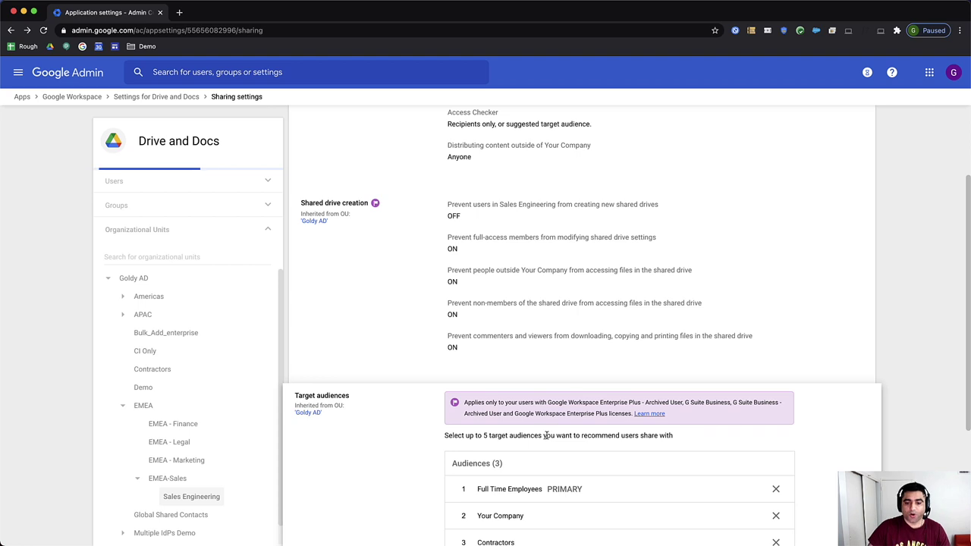
pyautogui.click(494, 368)
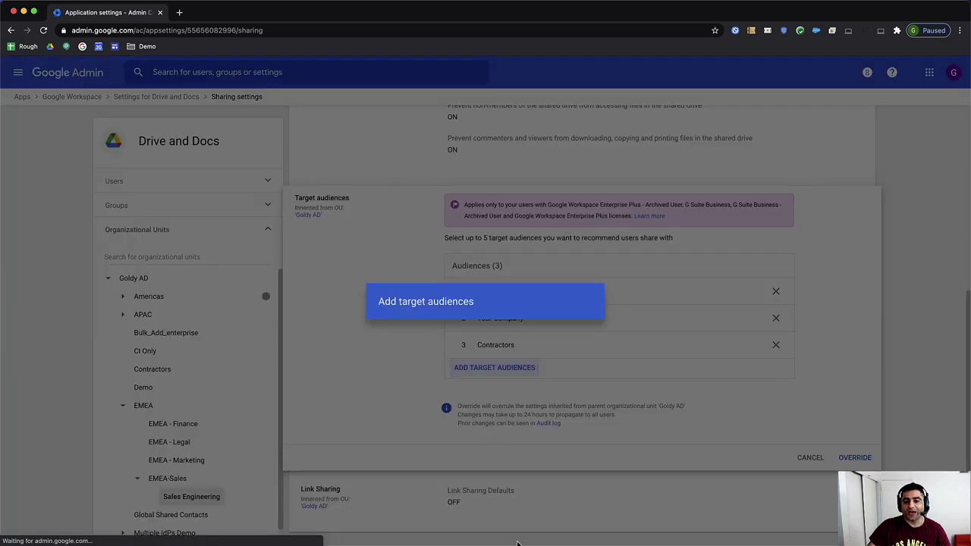
pyautogui.click(387, 345)
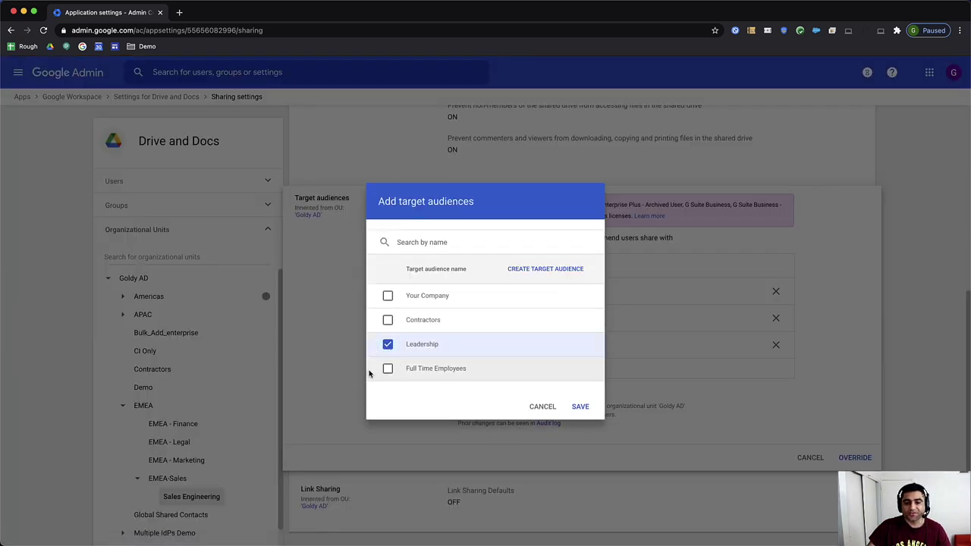
pyautogui.click(579, 407)
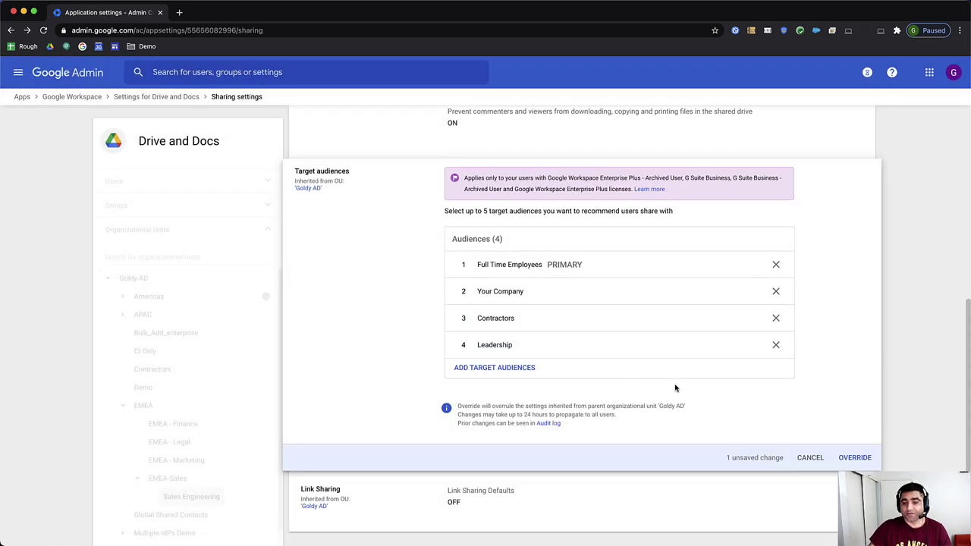
pyautogui.click(856, 458)
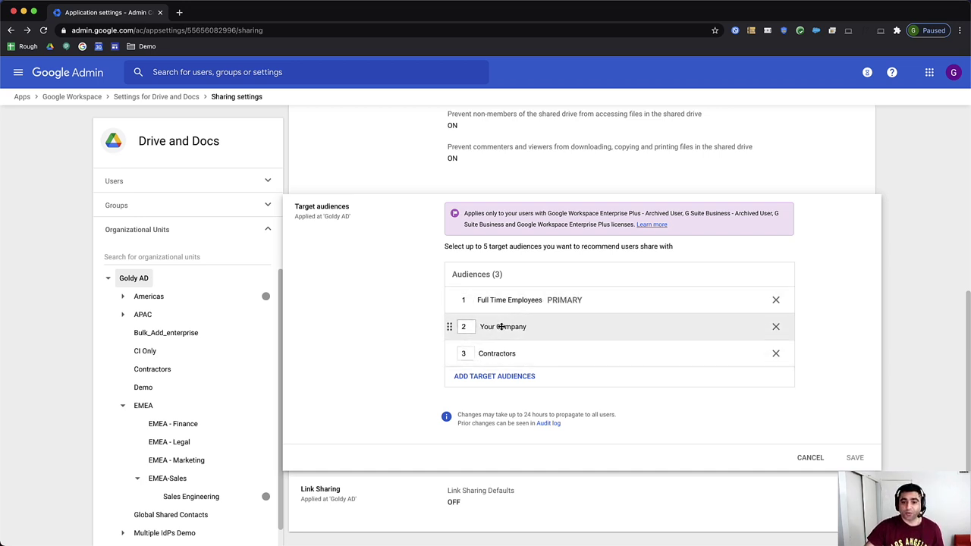
# Review Sales Engineering's four overridden audiences and view the signed-in account details
pyautogui.scroll(-1, 176, 424)
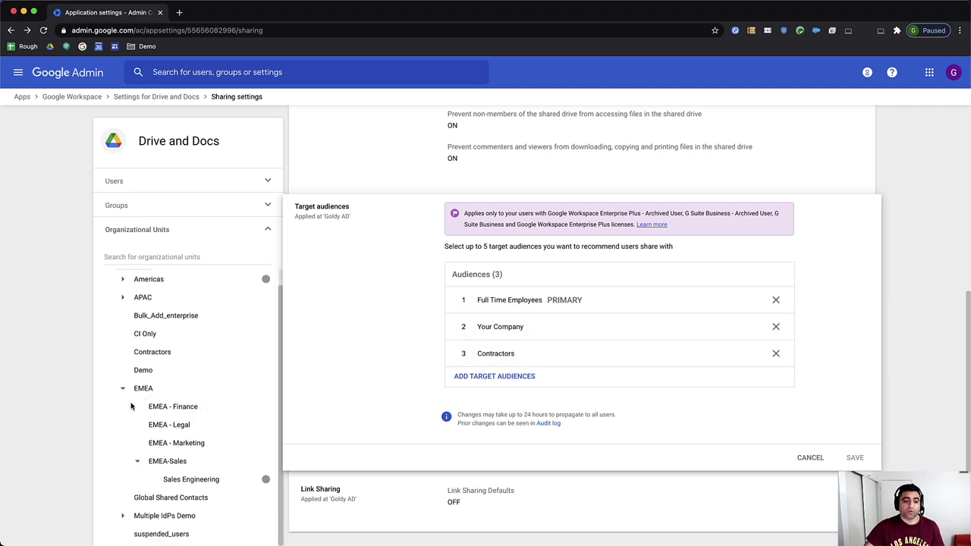
pyautogui.click(189, 484)
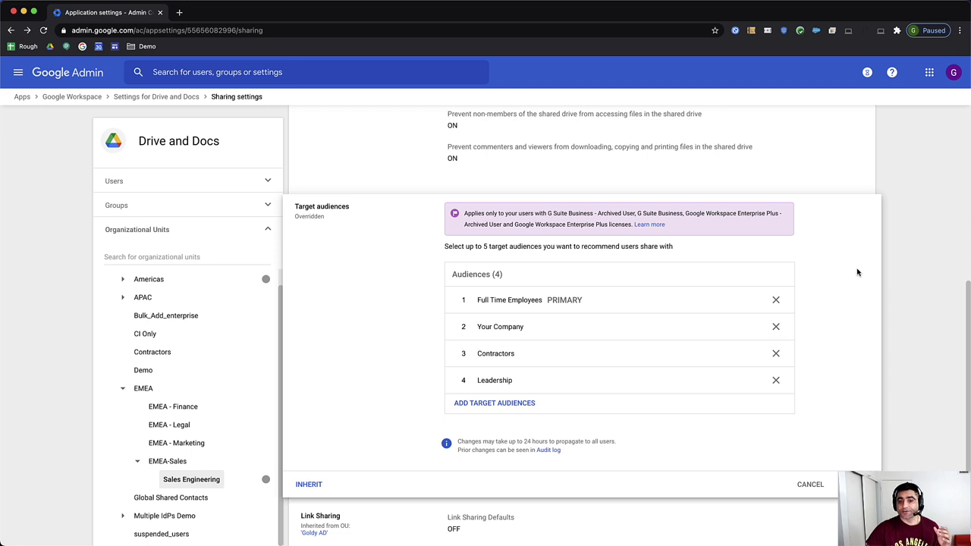
pyautogui.click(954, 72)
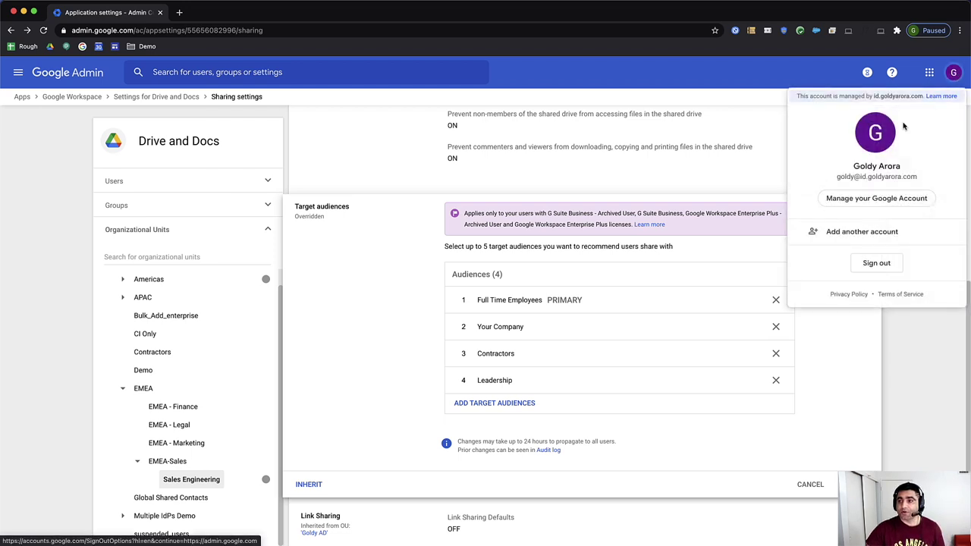
# Create a doc via docs.new with text 'dfgdfsdfg' and share it under the suggested name
pyautogui.click(179, 12)
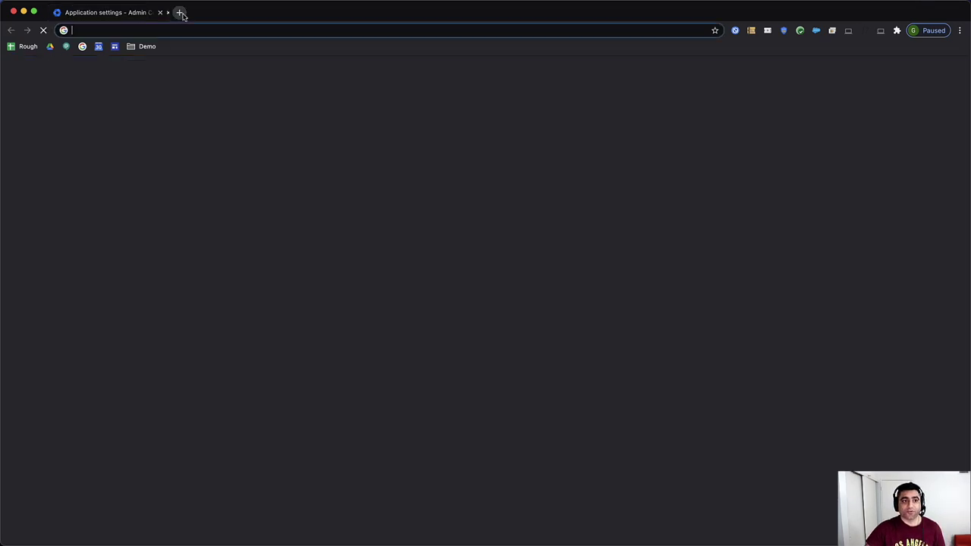
pyautogui.write('docs.new')
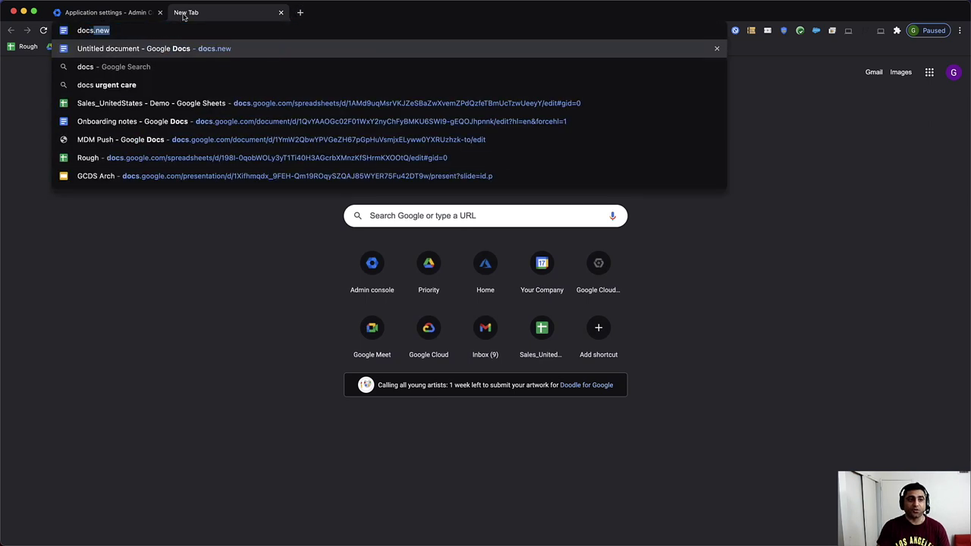
pyautogui.press('Return')
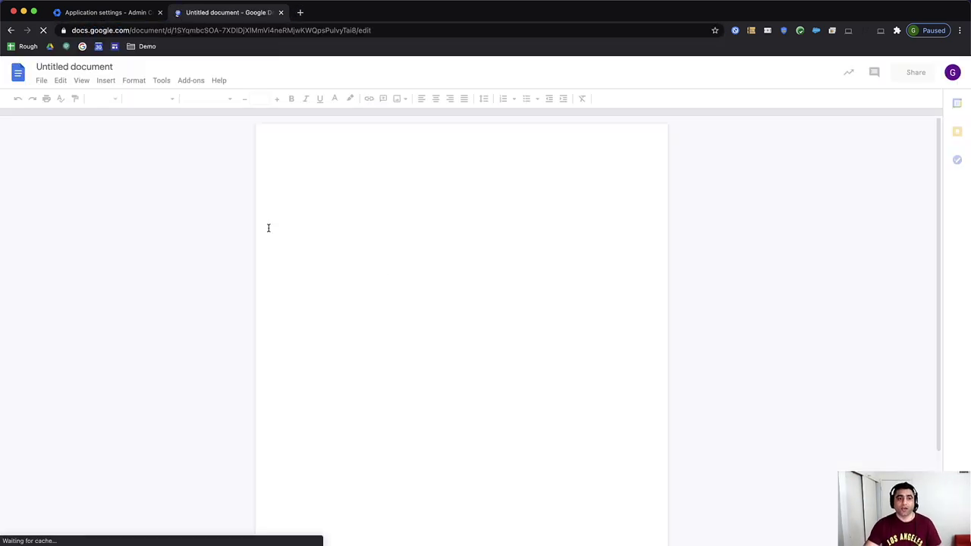
pyautogui.write('dfgdfsdfg')
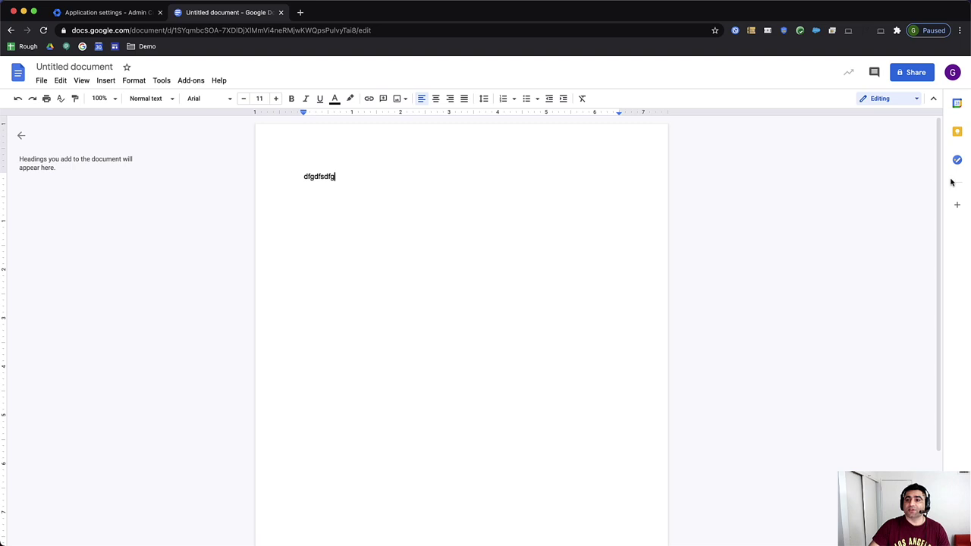
pyautogui.click(912, 76)
pyautogui.click(543, 340)
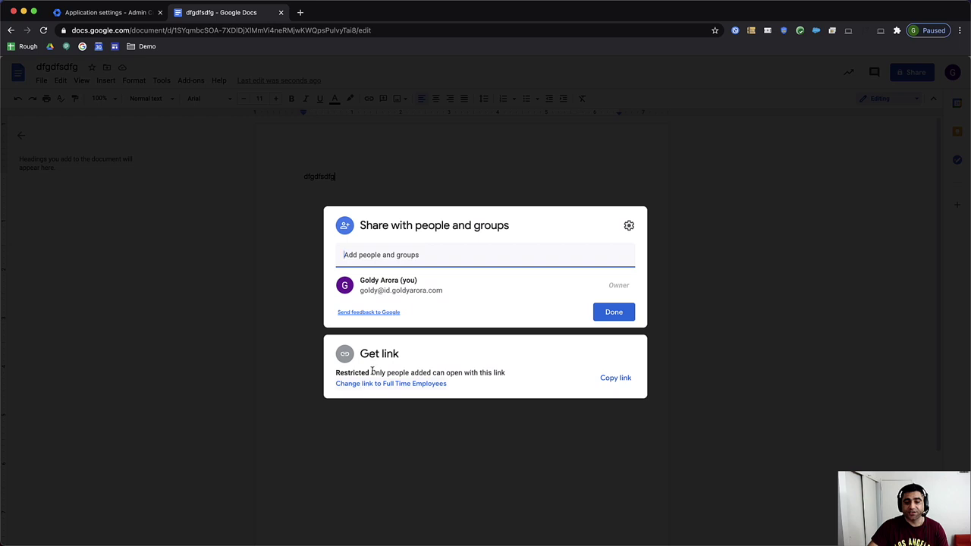
# Expand the Restricted link settings and list the offered audiences: Full Time Employees, Your Company, Contractors
pyautogui.moveTo(371, 372); pyautogui.dragTo(506, 375)
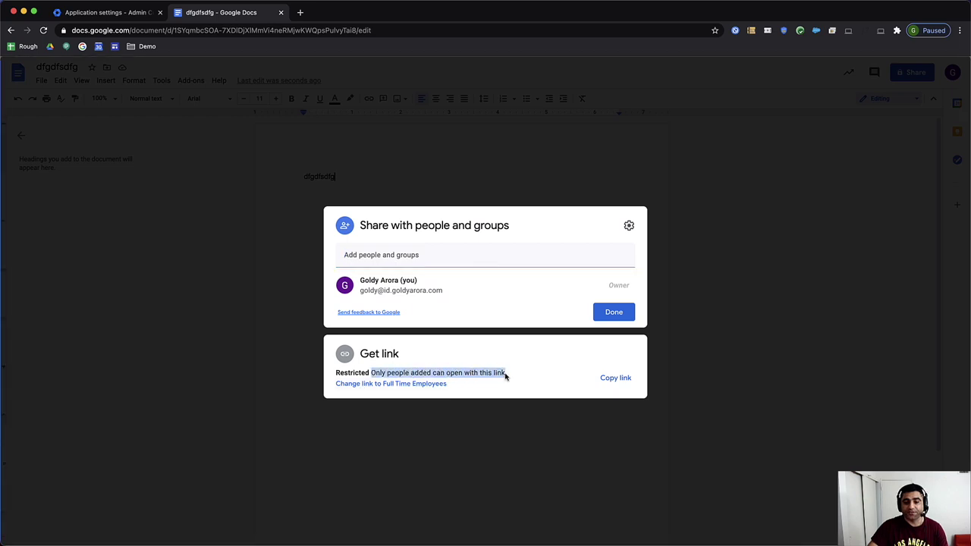
pyautogui.click(505, 376)
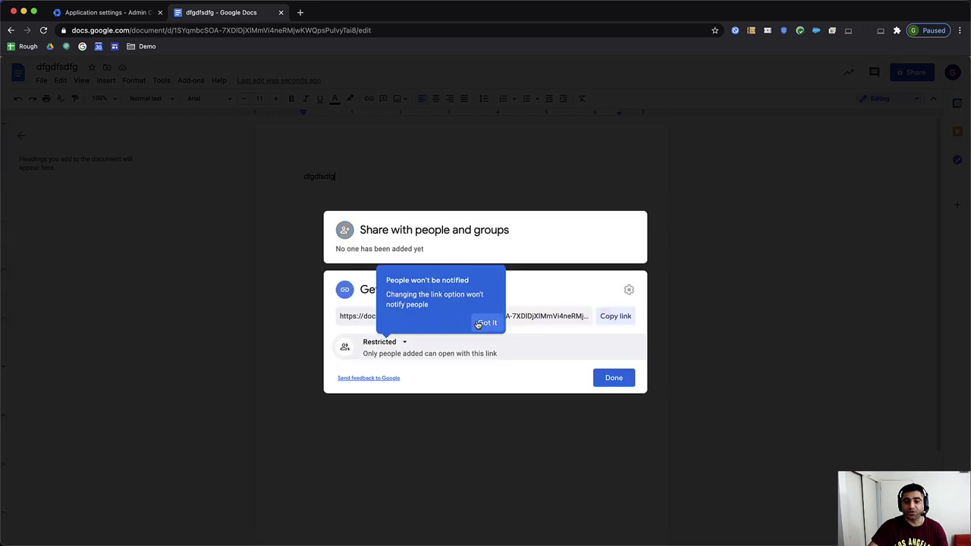
pyautogui.click(486, 324)
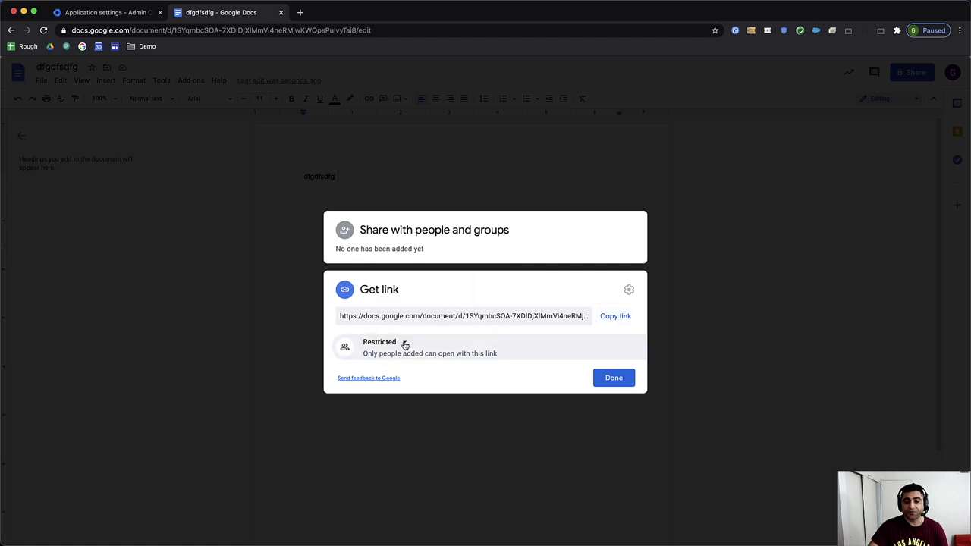
pyautogui.click(405, 345)
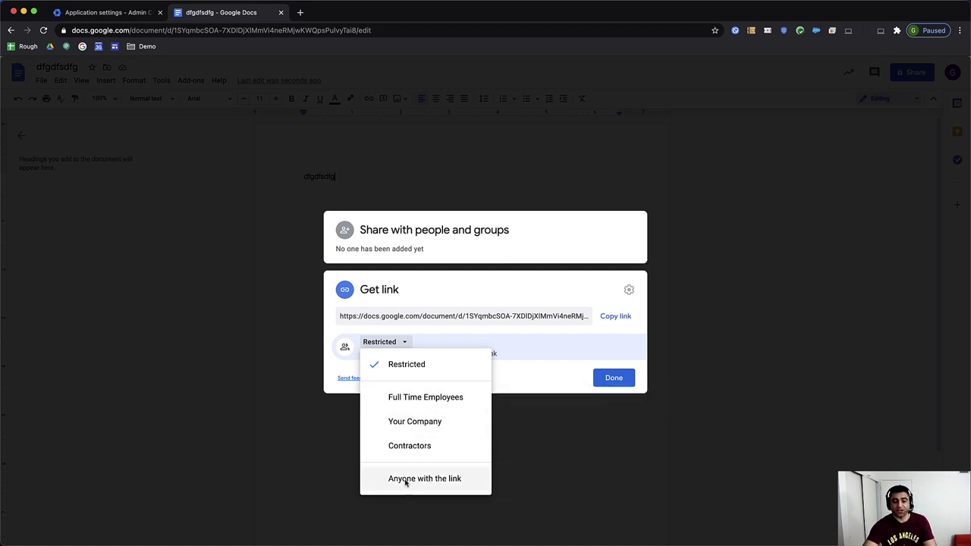
# Limit the document's link to Full Time Employees, then return to the Admin console
pyautogui.moveTo(385, 406)
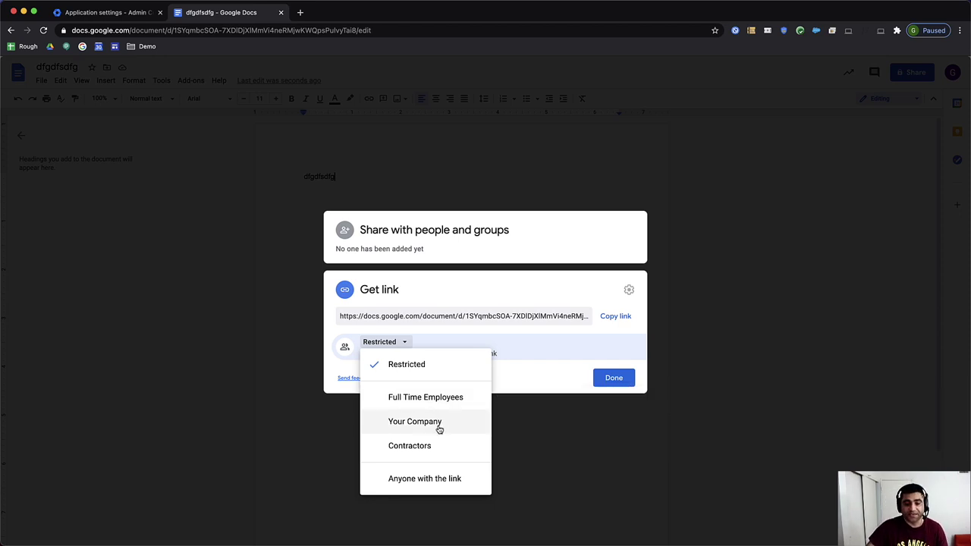
pyautogui.moveTo(436, 446)
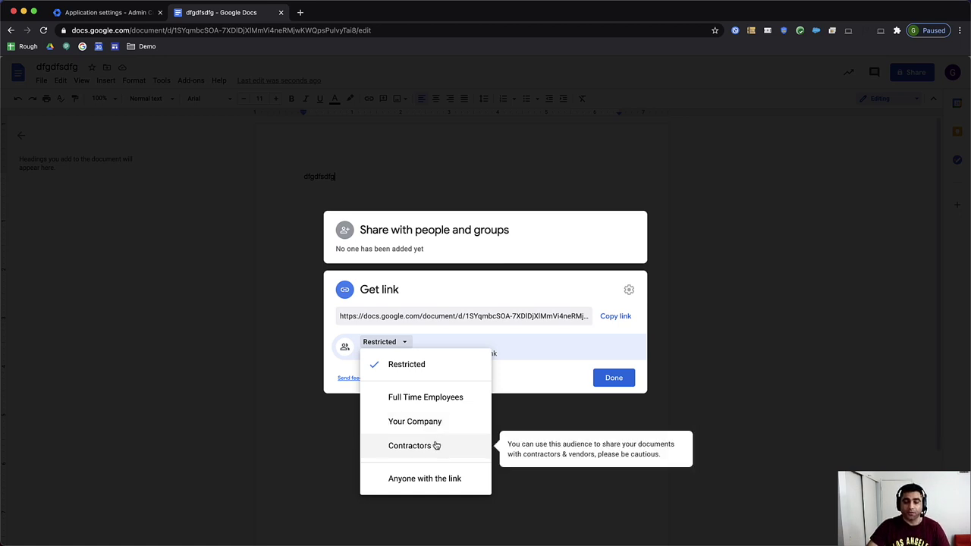
pyautogui.click(404, 396)
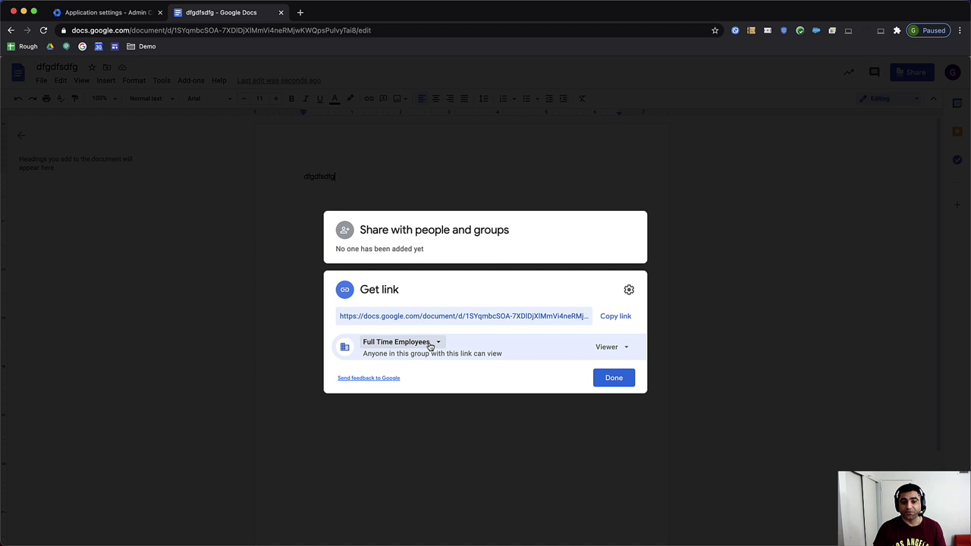
pyautogui.hotkey('ctrl', 'shift', 'Tab')
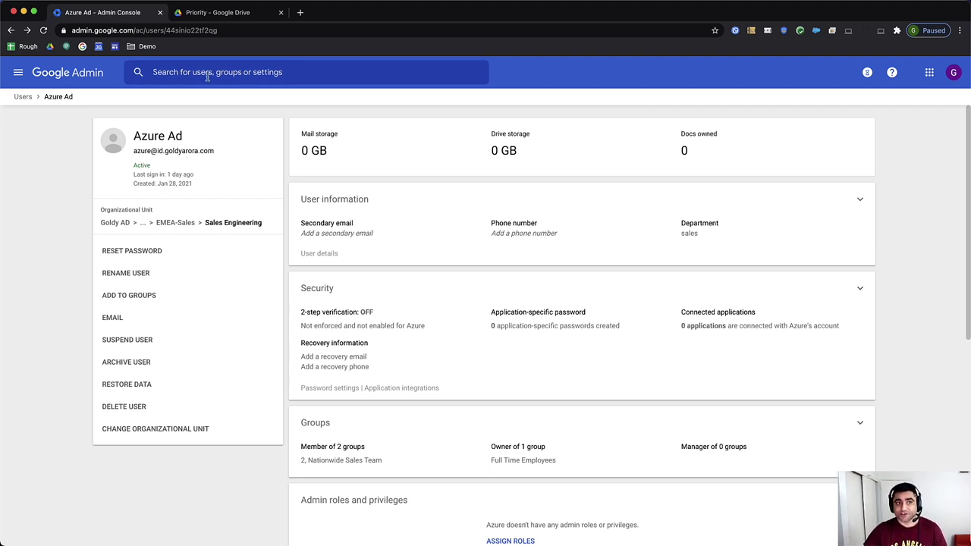
# Switch to the second account's Drive, dismiss the intro, and confirm which account it is
pyautogui.click(228, 13)
pyautogui.click(478, 398)
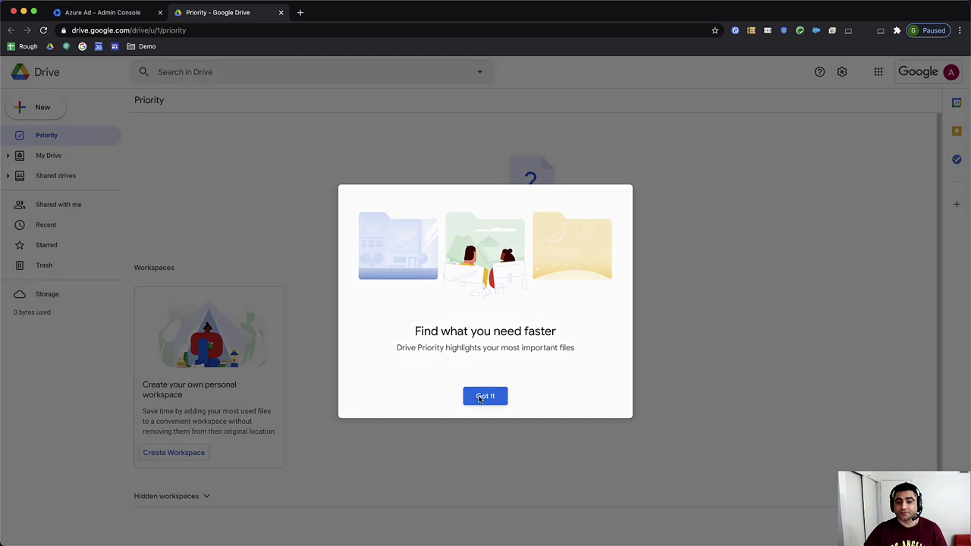
pyautogui.click(935, 76)
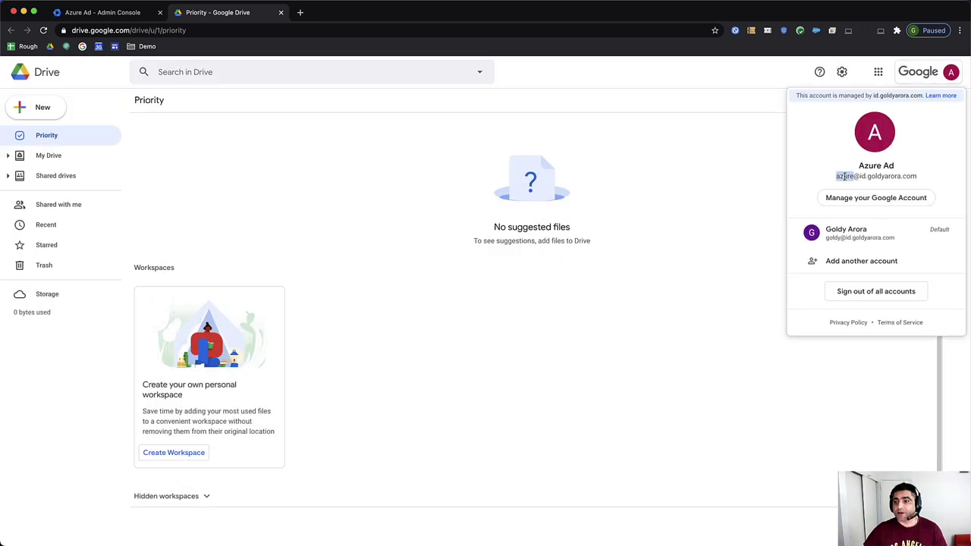
pyautogui.click(688, 265)
# Create a new blank Google document from Drive
pyautogui.click(42, 106)
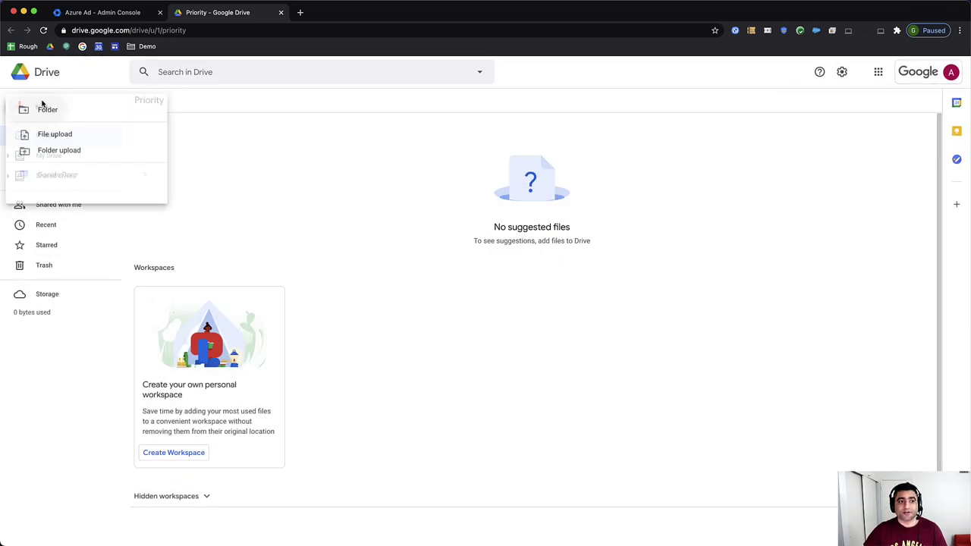
pyautogui.moveTo(150, 180)
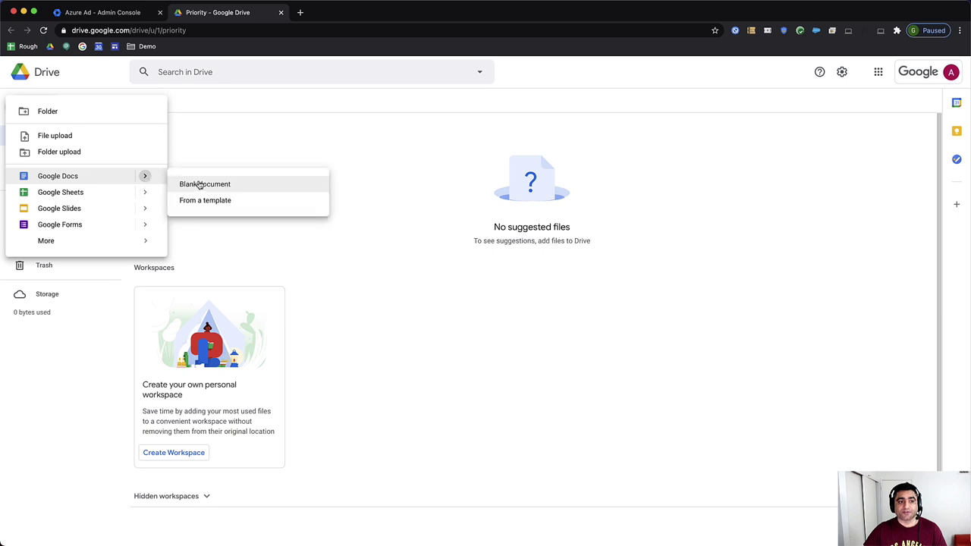
pyautogui.click(200, 185)
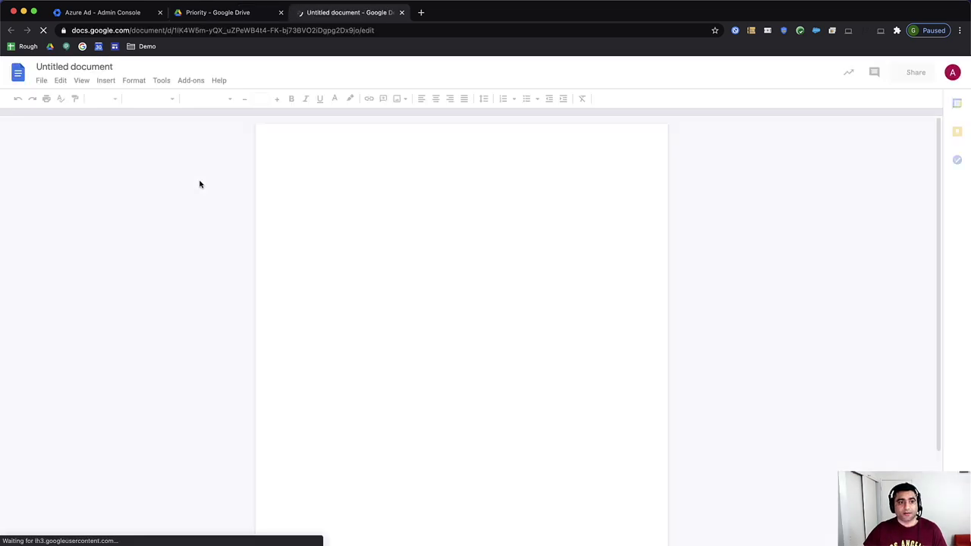
# Type 'fgsdfgsdfg' into the new document and save its suggested name to start sharing
pyautogui.write('fgsdfgsdfg')
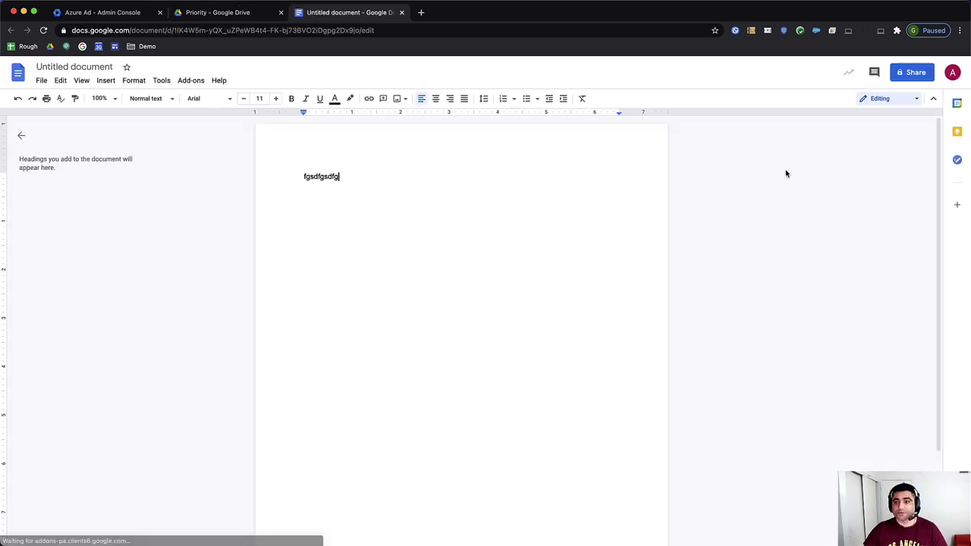
pyautogui.click(911, 74)
pyautogui.click(546, 351)
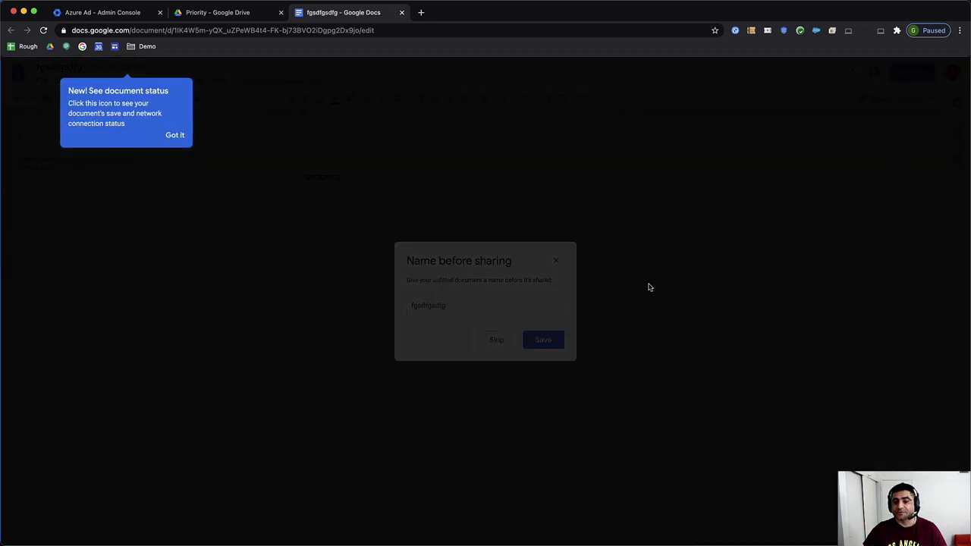
# Limit the link to Full Time Employees and show the audience list, which includes Leadership
pyautogui.click(173, 137)
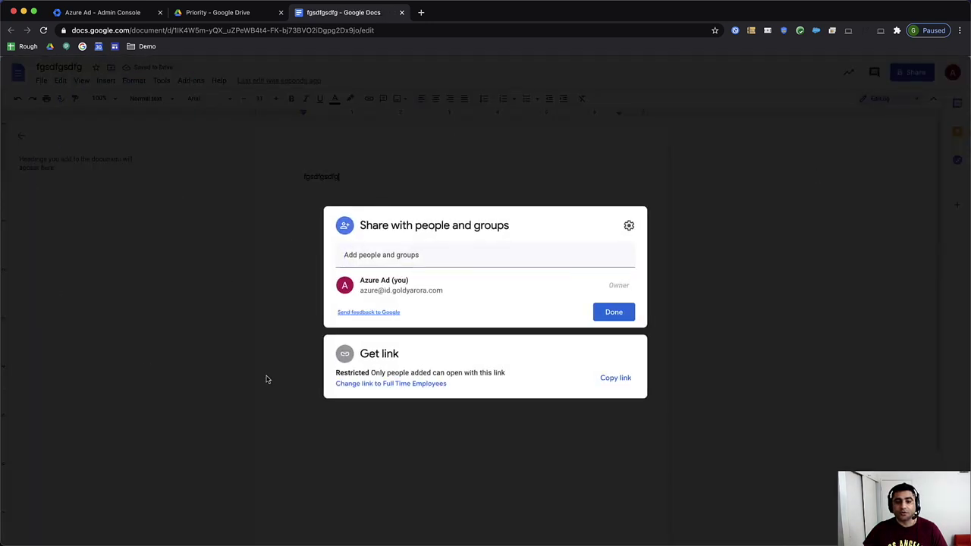
pyautogui.click(394, 387)
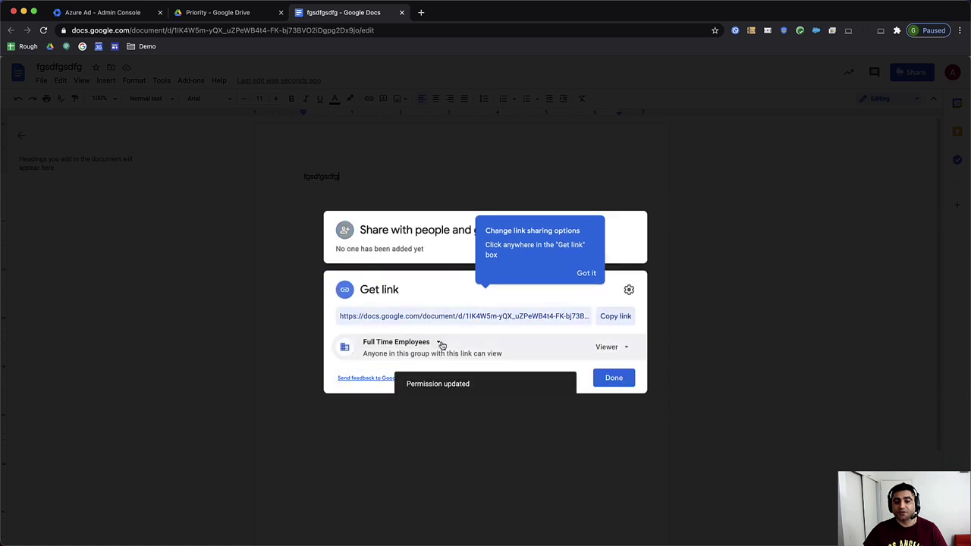
pyautogui.click(441, 344)
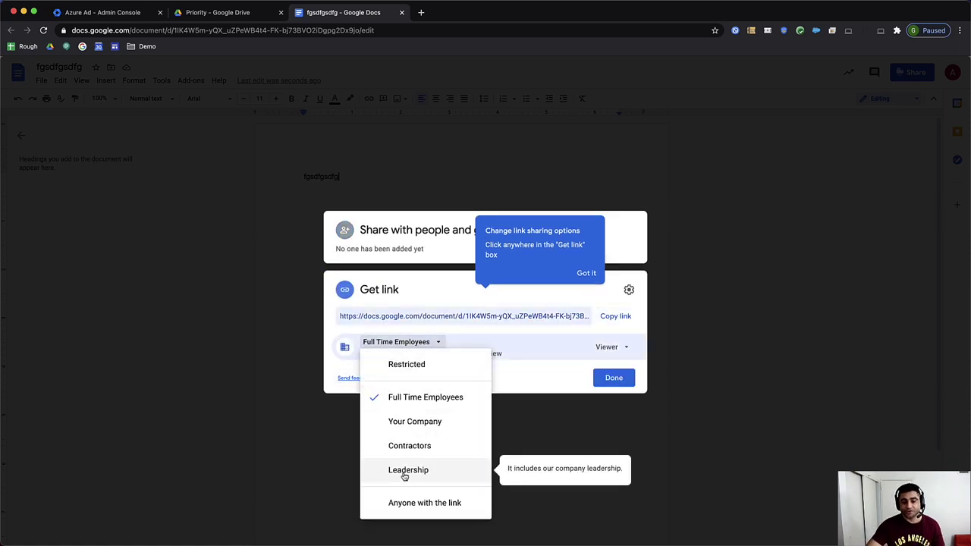